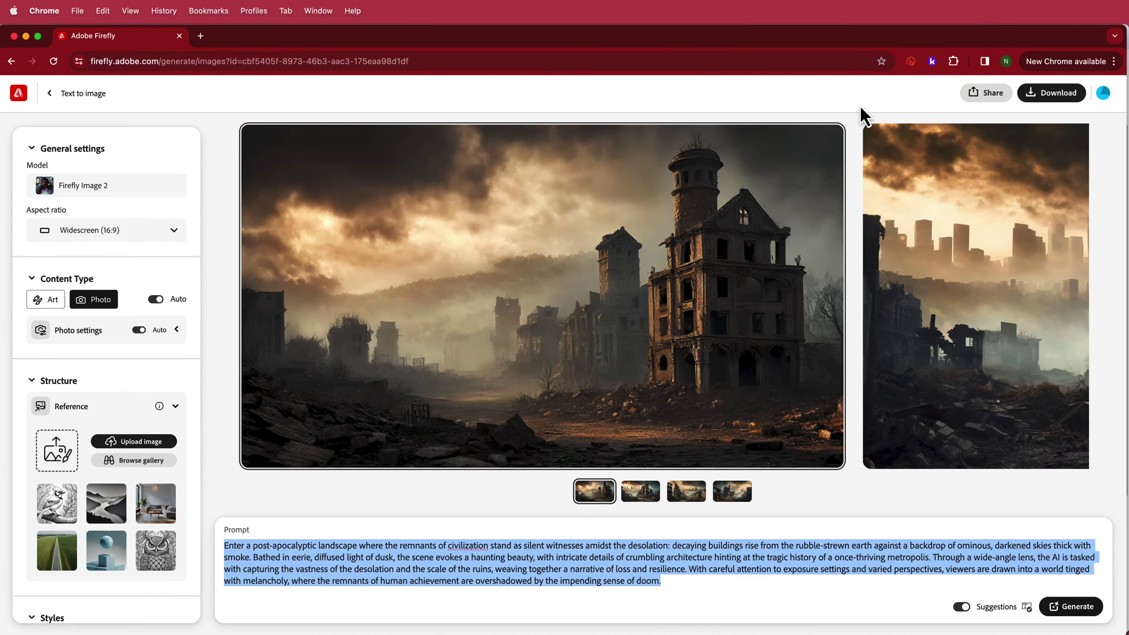
# - Orbit ZoeDepth's 3D mesh reconstruction of the ruined castle to view it from several sides
pyautogui.moveTo(711, 174)
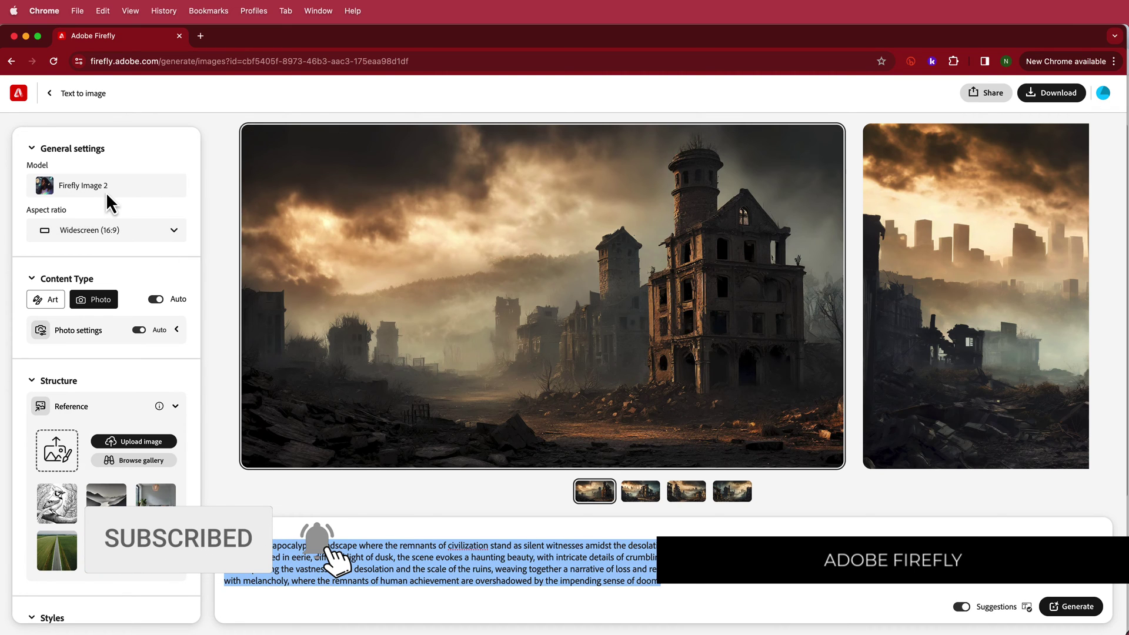
pyautogui.moveTo(711, 259)
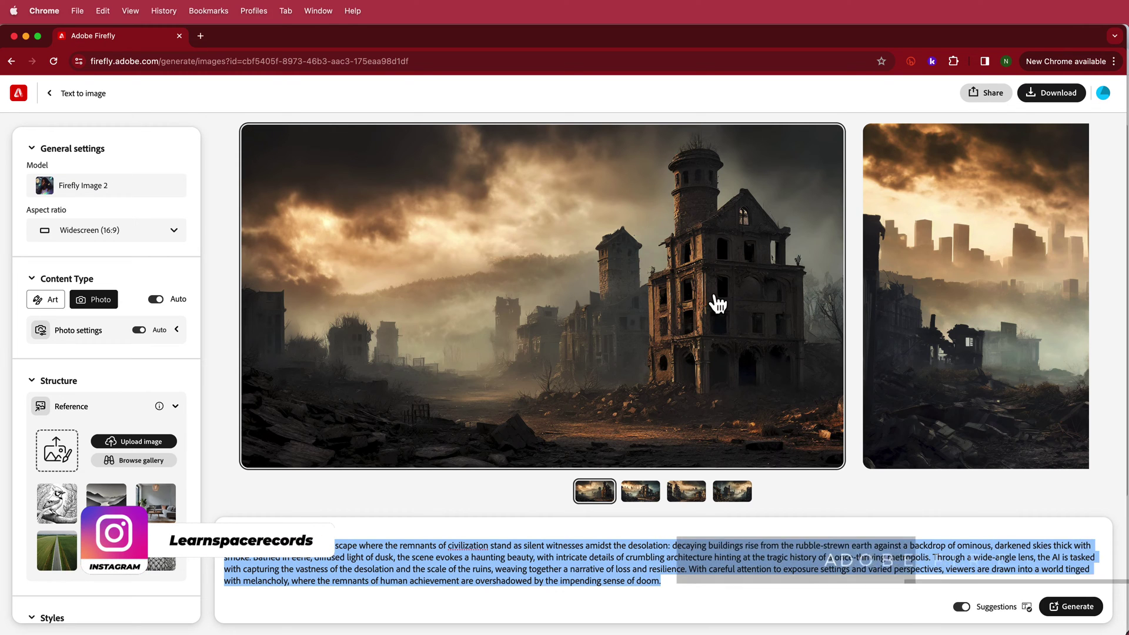
pyautogui.moveTo(638, 295)
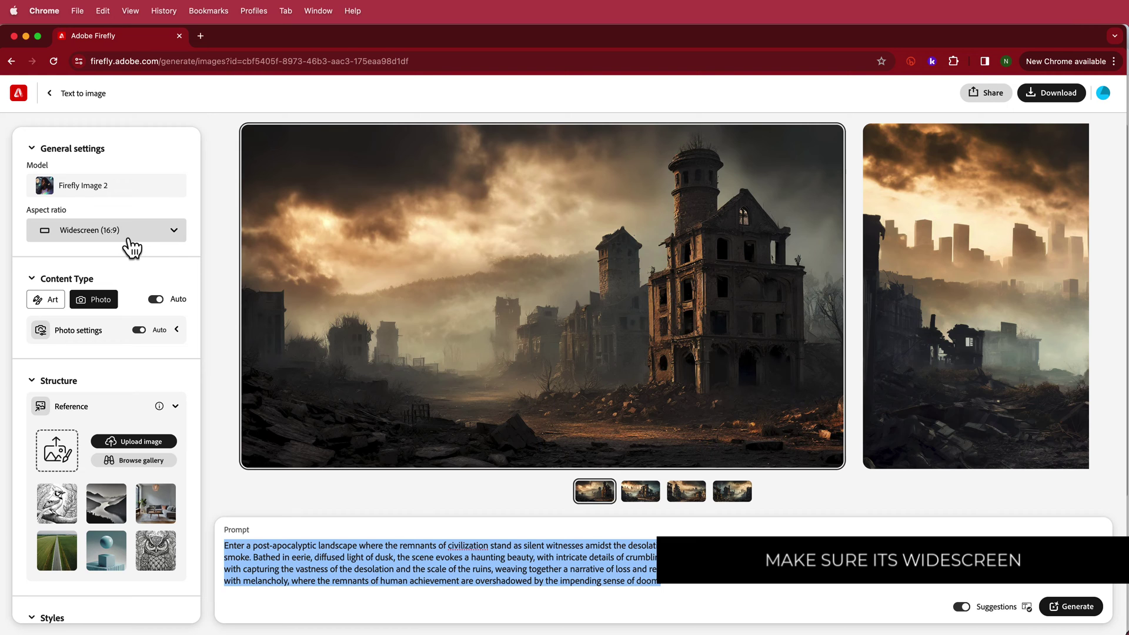
pyautogui.moveTo(676, 312)
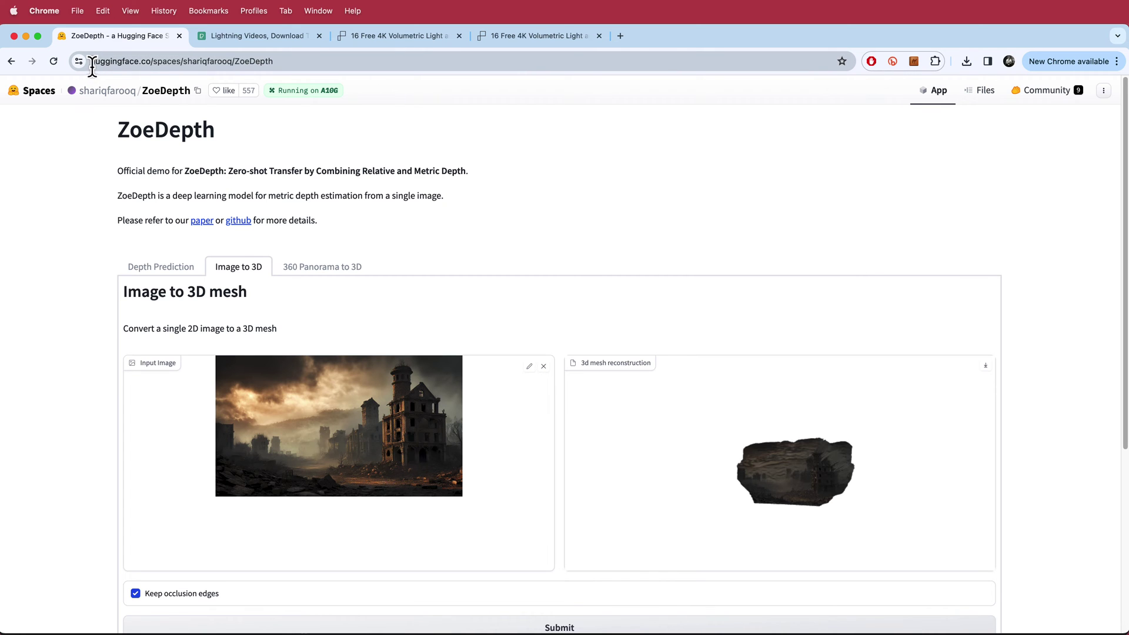
pyautogui.scroll(-4, 492, 252)
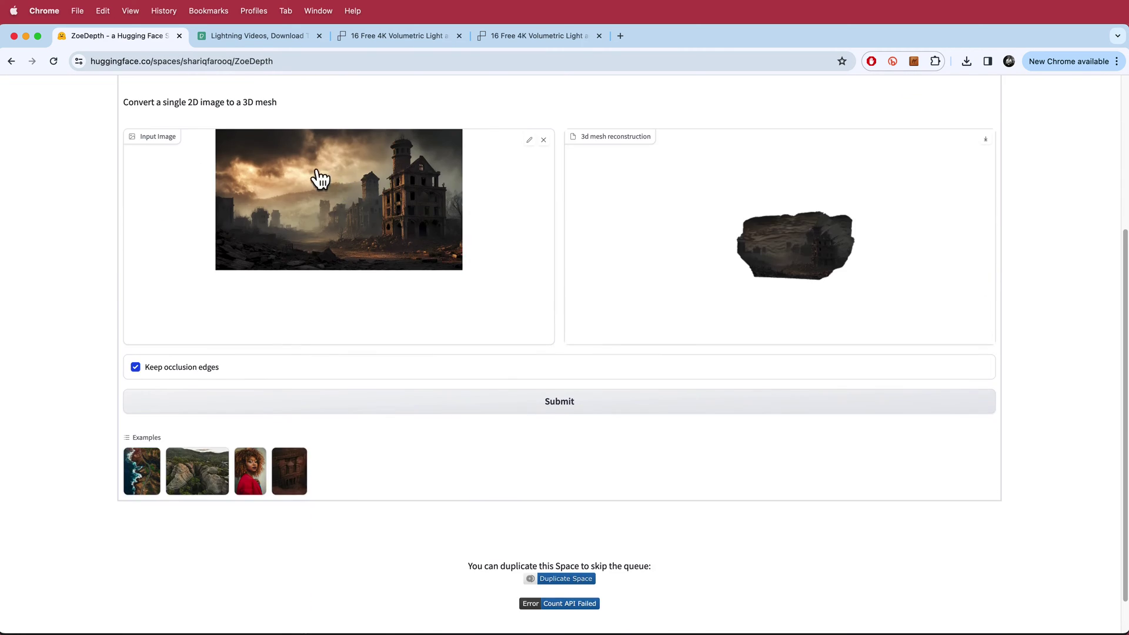
pyautogui.scroll(3, 319, 181)
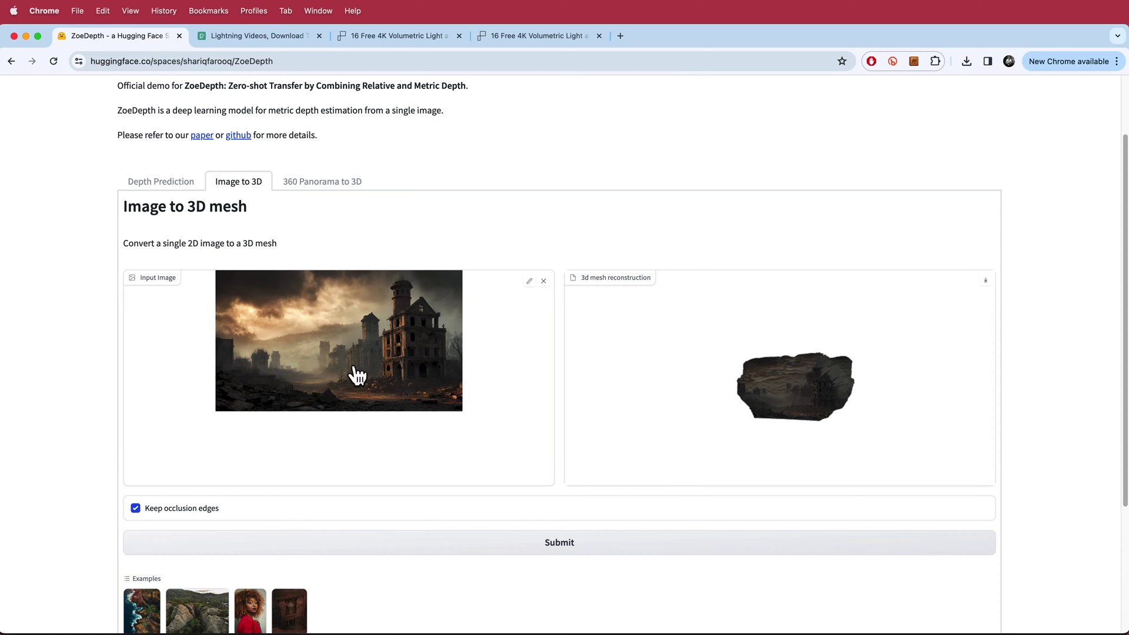
pyautogui.scroll(-1, 324, 366)
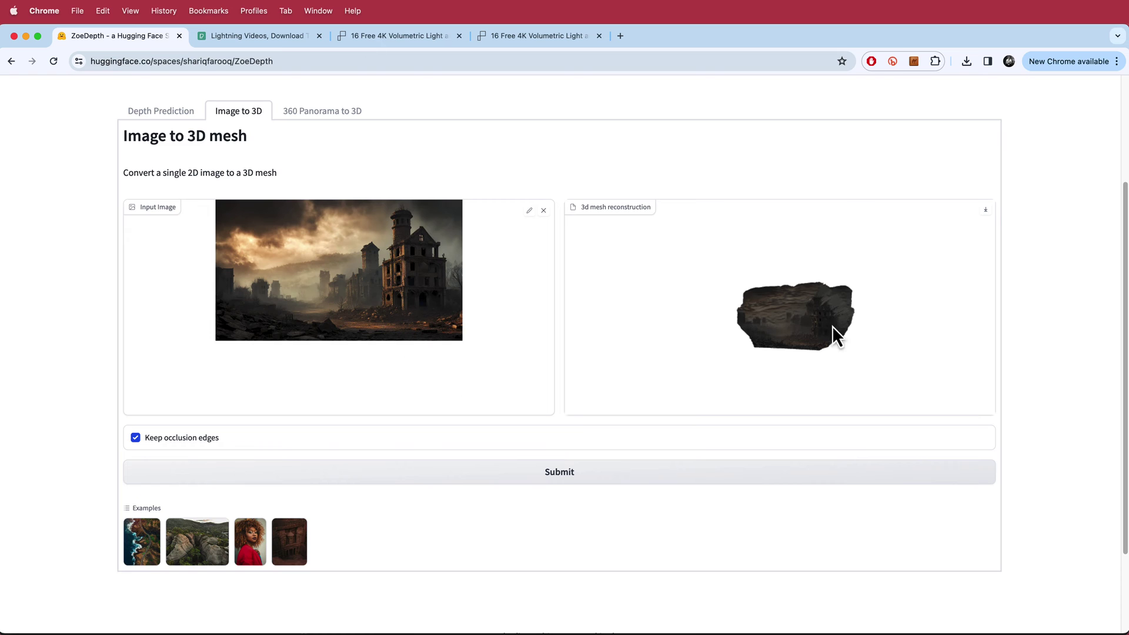
pyautogui.moveTo(792, 323)
pyautogui.mouseDown()
pyautogui.moveTo(824, 327)
pyautogui.moveTo(790, 329)
pyautogui.moveTo(796, 297)
pyautogui.moveTo(820, 306)
pyautogui.moveTo(783, 324)
pyautogui.moveTo(775, 311)
pyautogui.moveTo(832, 312)
pyautogui.moveTo(795, 329)
pyautogui.moveTo(742, 323)
pyautogui.moveTo(811, 326)
pyautogui.moveTo(790, 330)
pyautogui.mouseUp()
pyautogui.scroll(5, 800, 313)
pyautogui.scroll(-5, 809, 325)
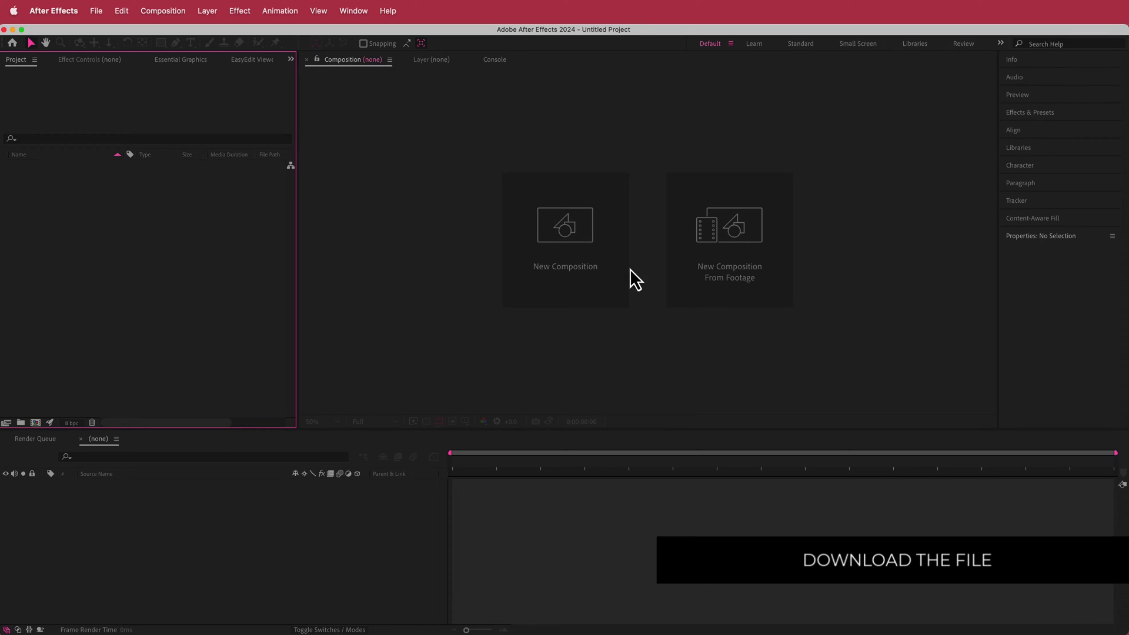
# - Create a 1920×1080, 30 fps, 15-second Comp 1 and import the ZoeDepth .glb model file
pyautogui.click(595, 253)
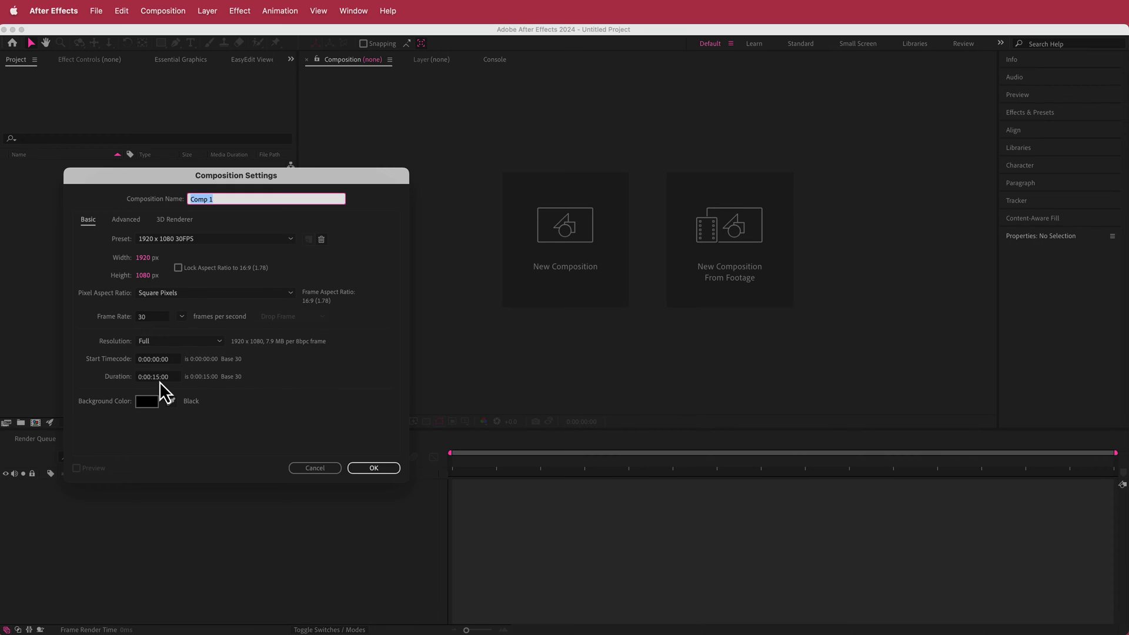
pyautogui.click(374, 468)
pyautogui.rightClick(84, 206)
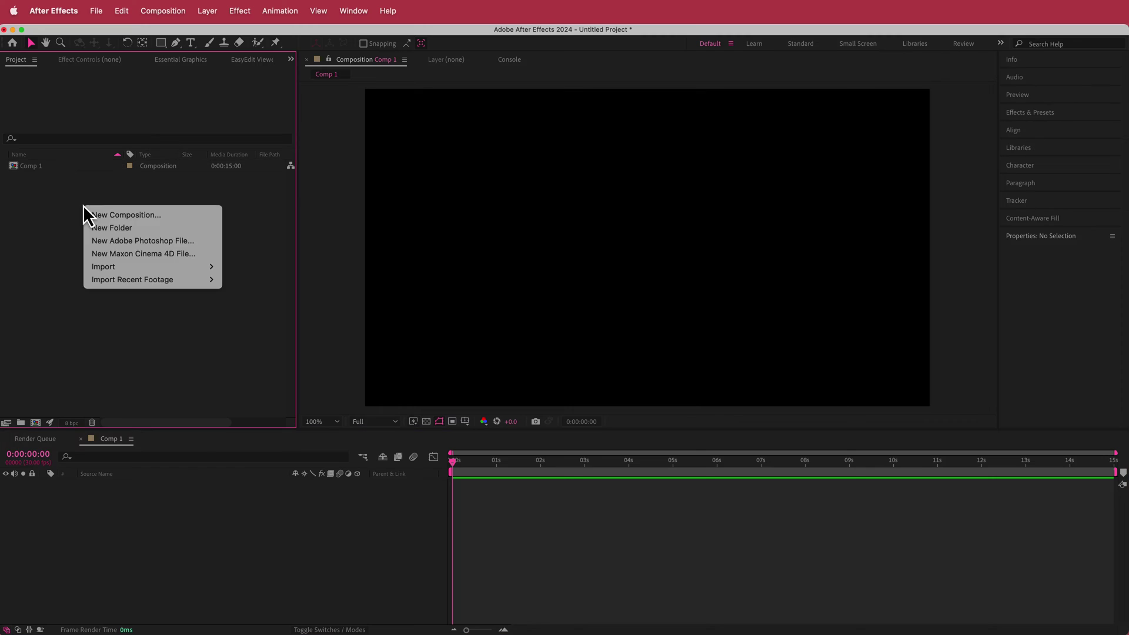
pyautogui.moveTo(164, 267)
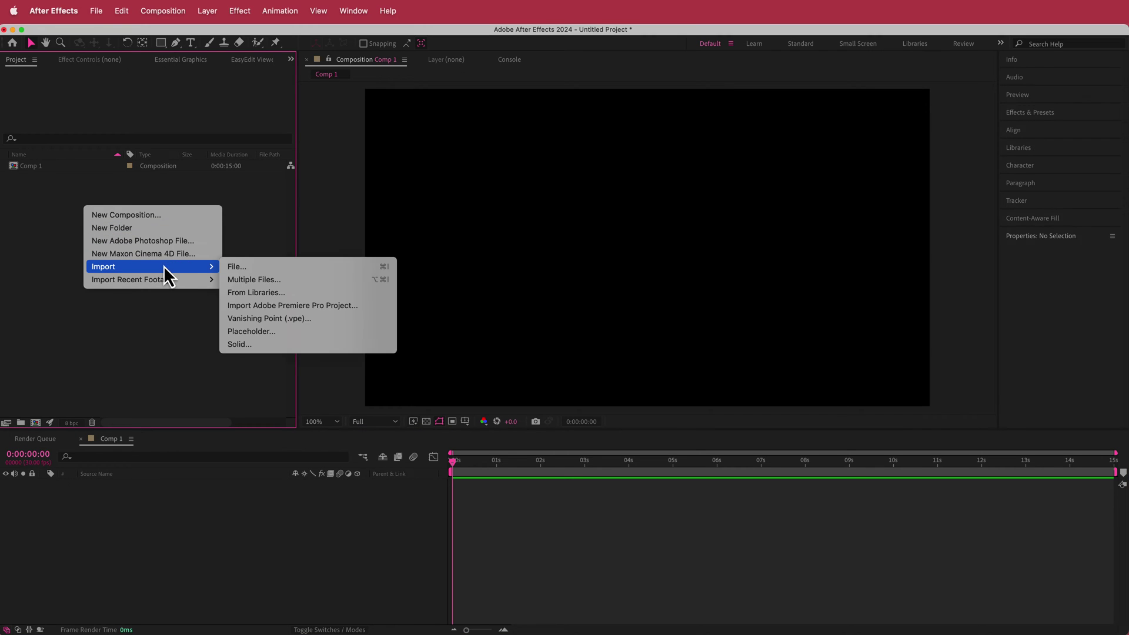
pyautogui.click(245, 268)
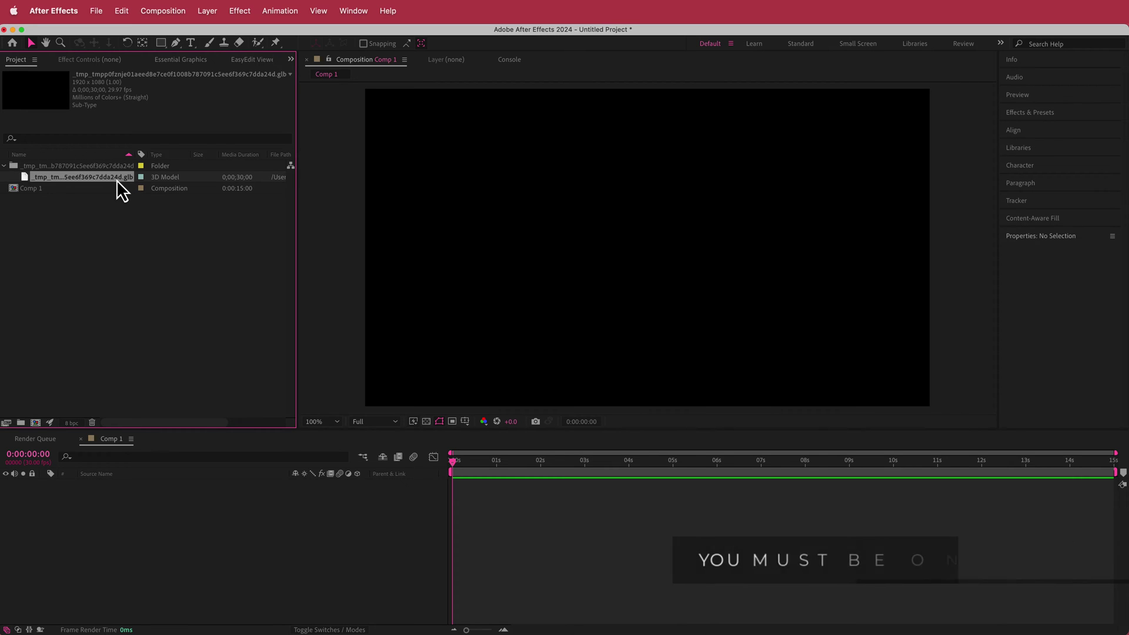
# - Place the .glb model in Comp 1 with default model settings and set its Y Rotation to 180°
pyautogui.moveTo(116, 179); pyautogui.dragTo(179, 514)
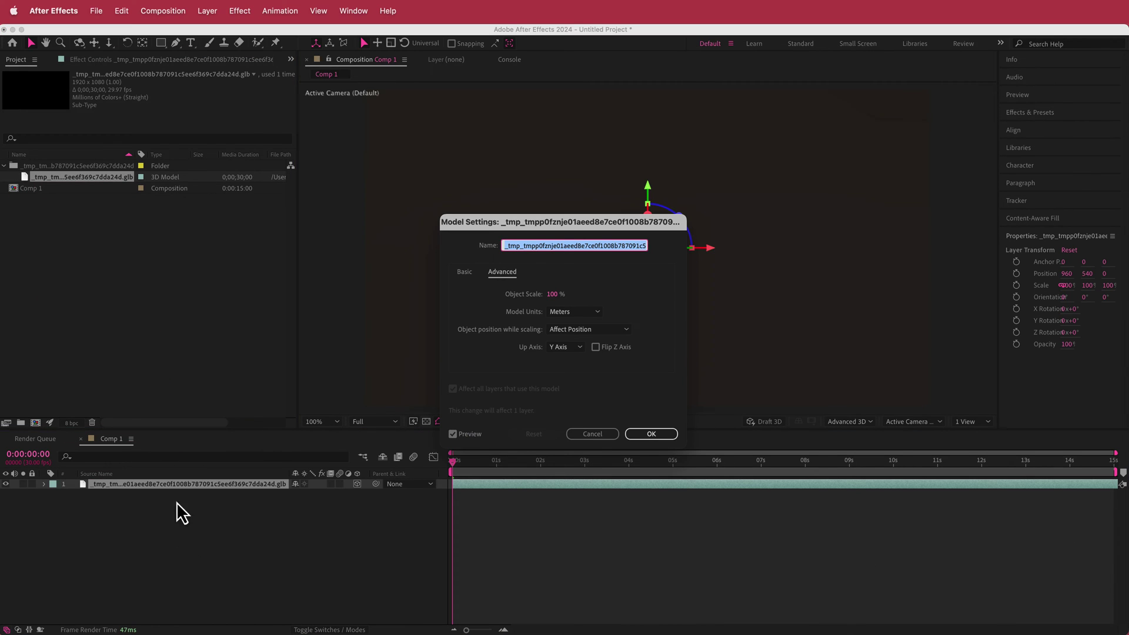
pyautogui.click(642, 439)
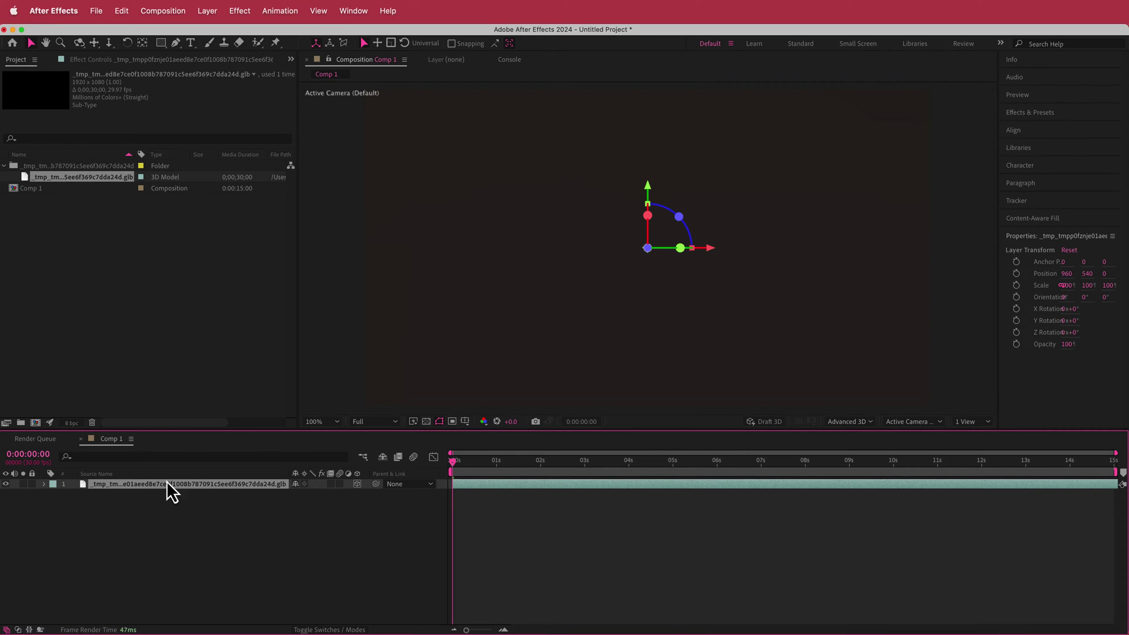
pyautogui.click(44, 485)
pyautogui.click(54, 497)
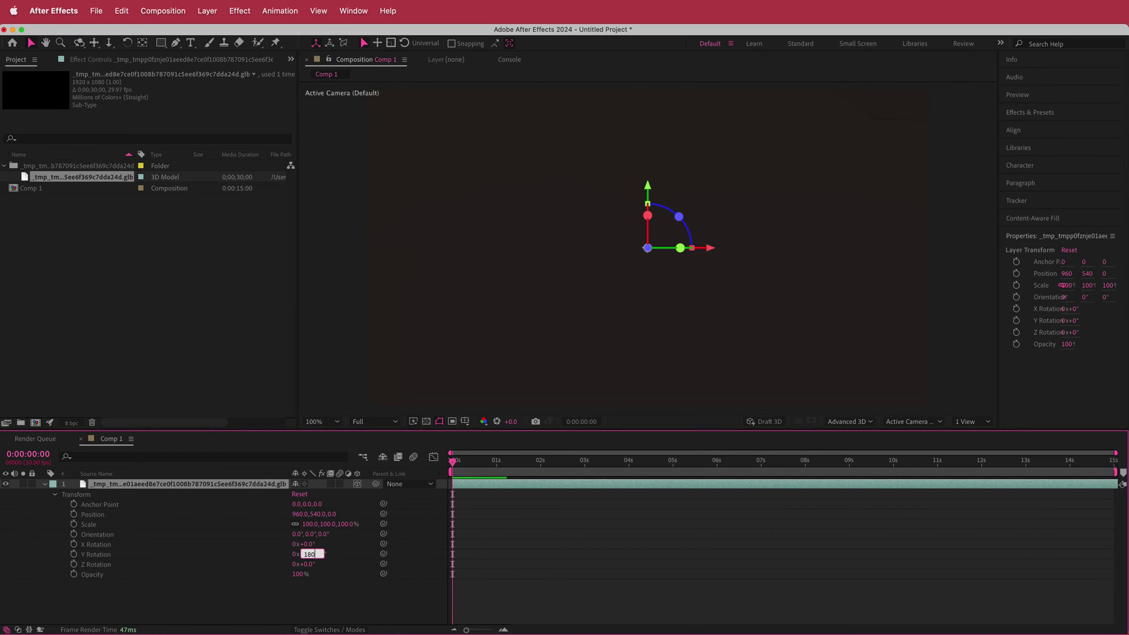
pyautogui.press('Return')
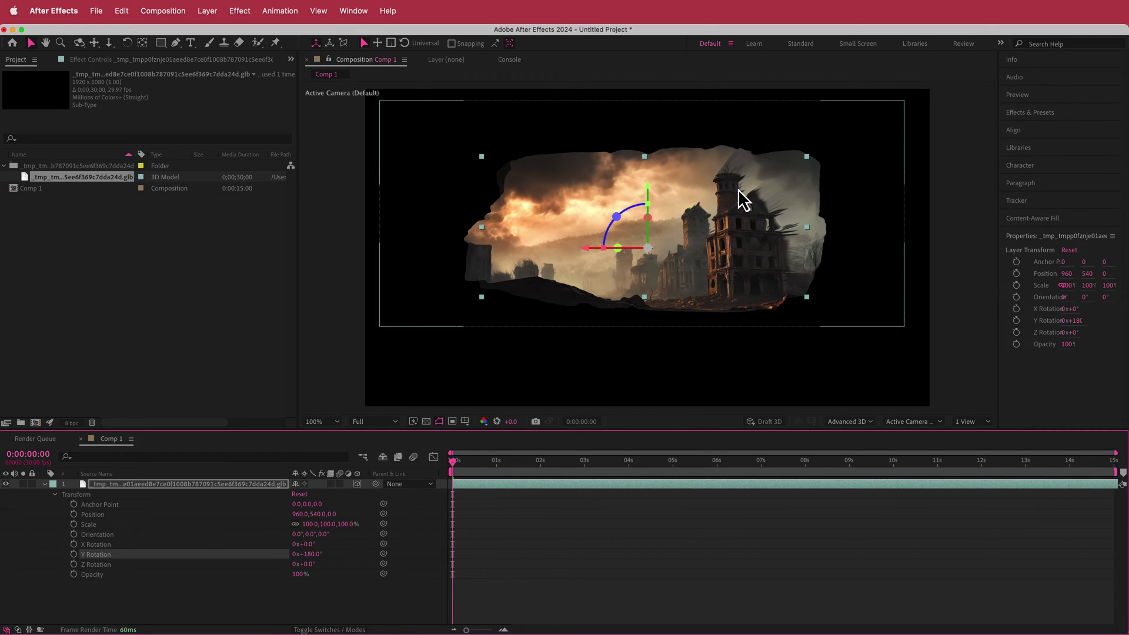
# - Add a new 35mm camera layer, Camera 1, to Comp 1
pyautogui.rightClick(367, 485)
pyautogui.moveTo(389, 494)
pyautogui.click(564, 553)
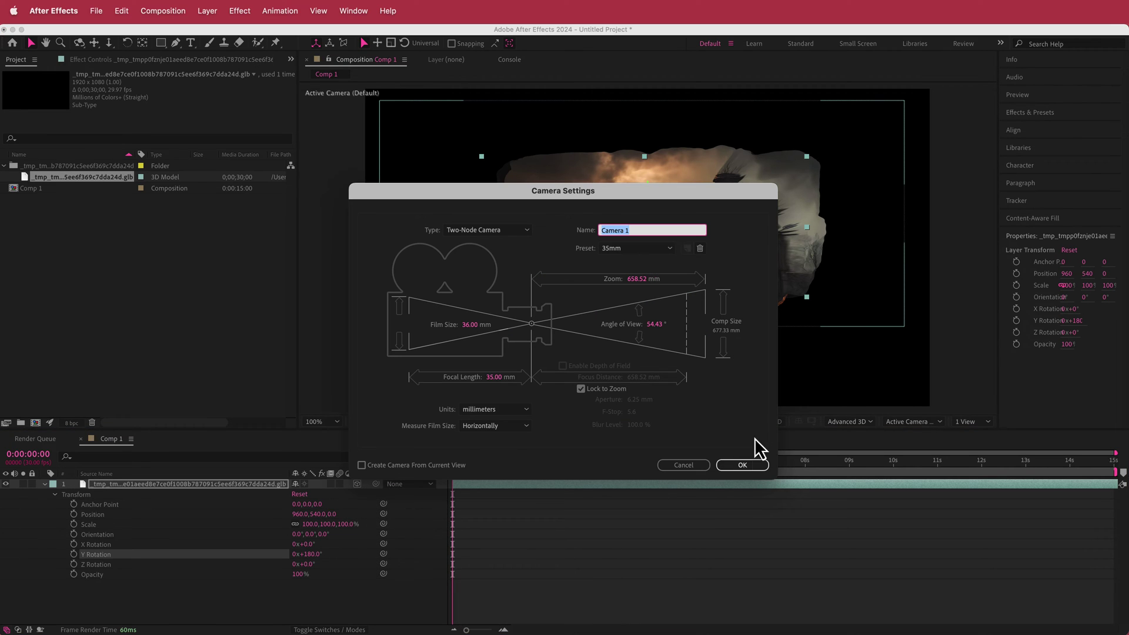
pyautogui.click(747, 465)
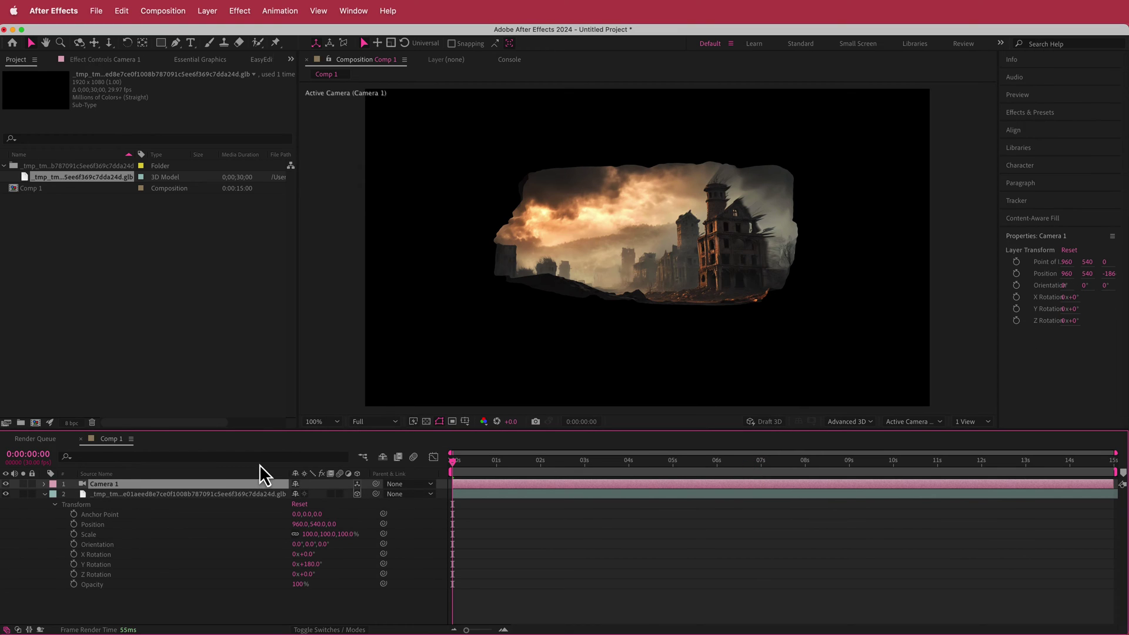
# - Set Camera 1's Position Z to 0
pyautogui.click(44, 485)
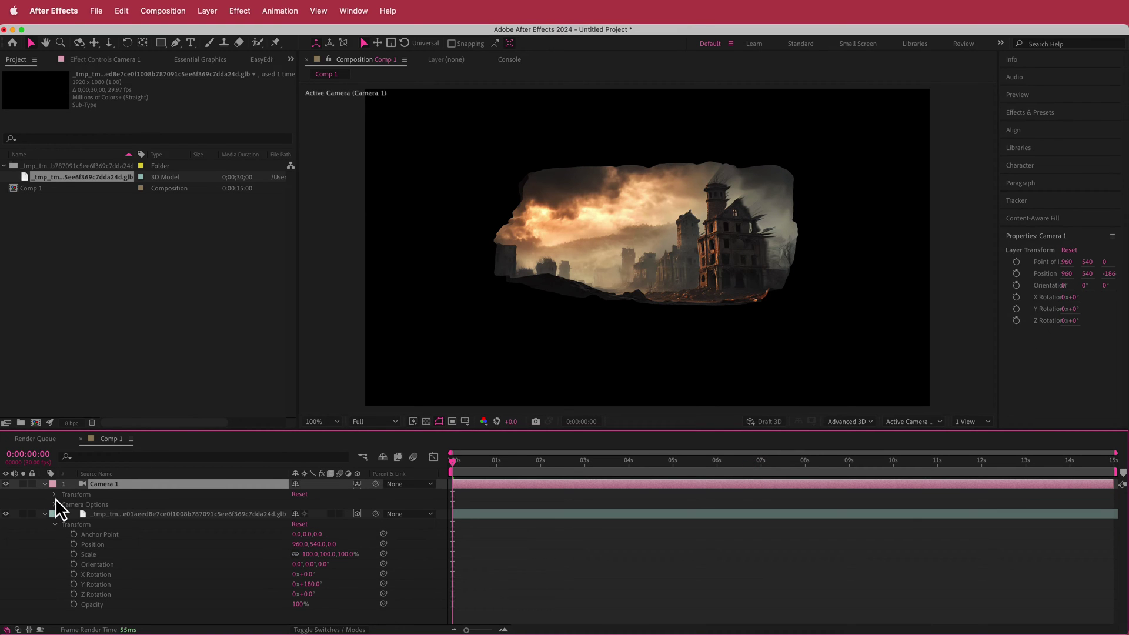
pyautogui.click(54, 495)
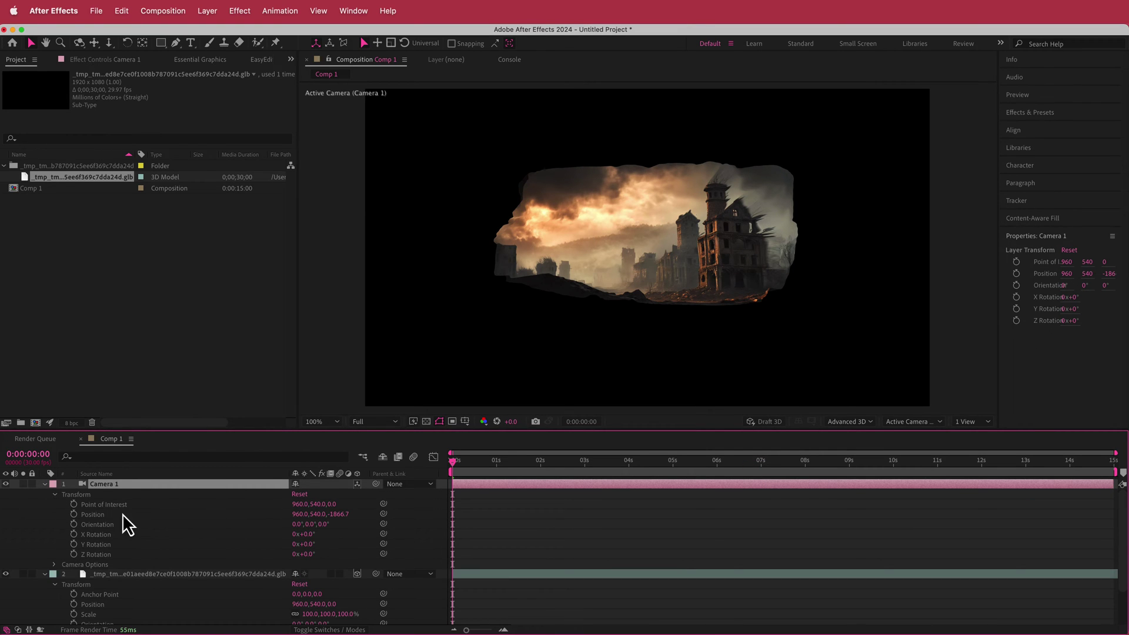
pyautogui.click(346, 515)
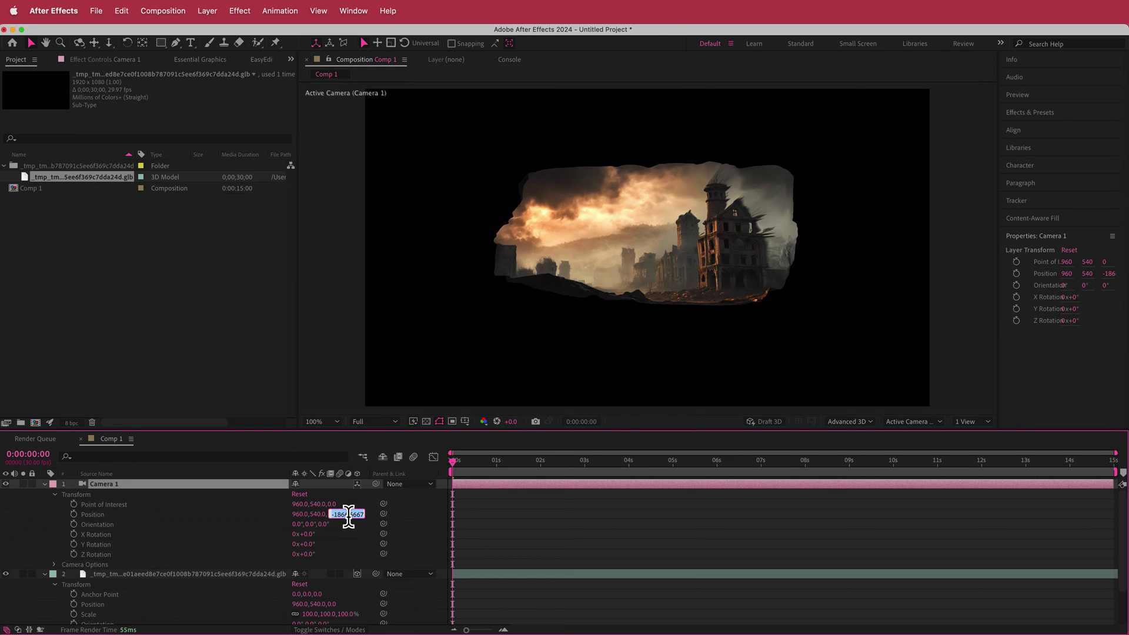
pyautogui.write('0')
pyautogui.press('Return')
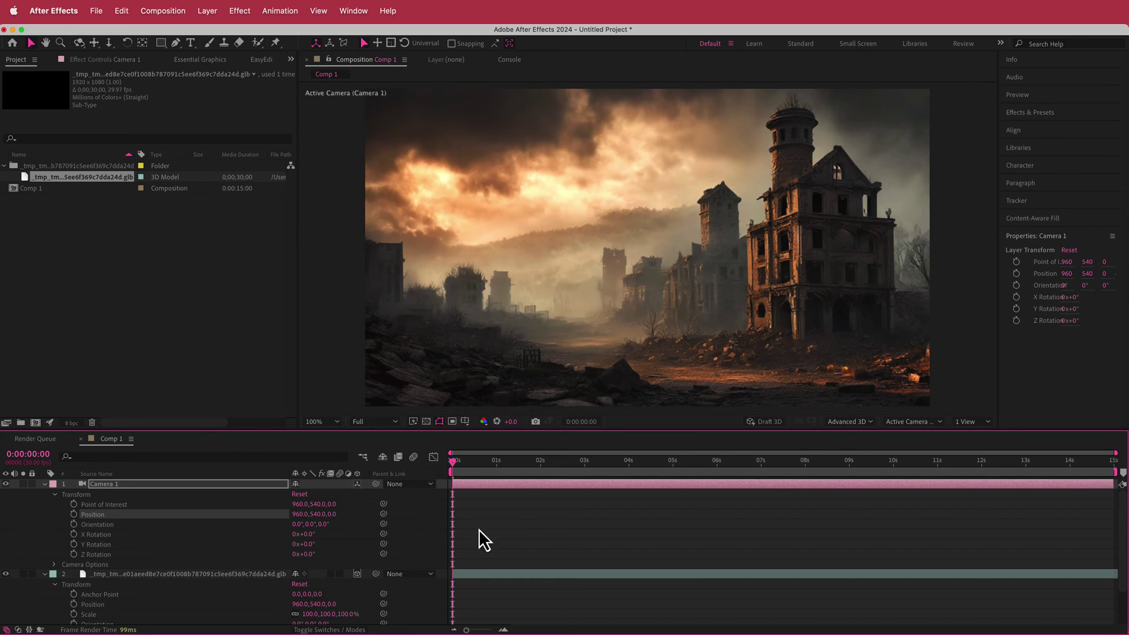
# - Set Camera 1's Point of Interest Z to 500
pyautogui.click(333, 504)
pyautogui.press('Return')
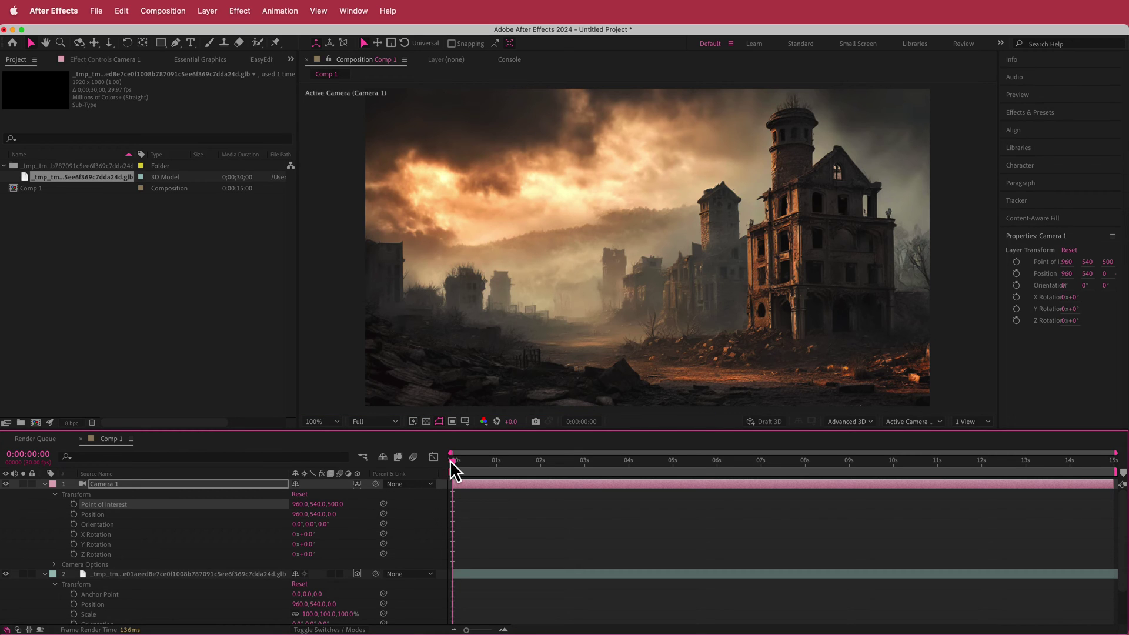
pyautogui.moveTo(455, 471); pyautogui.dragTo(359, 483)
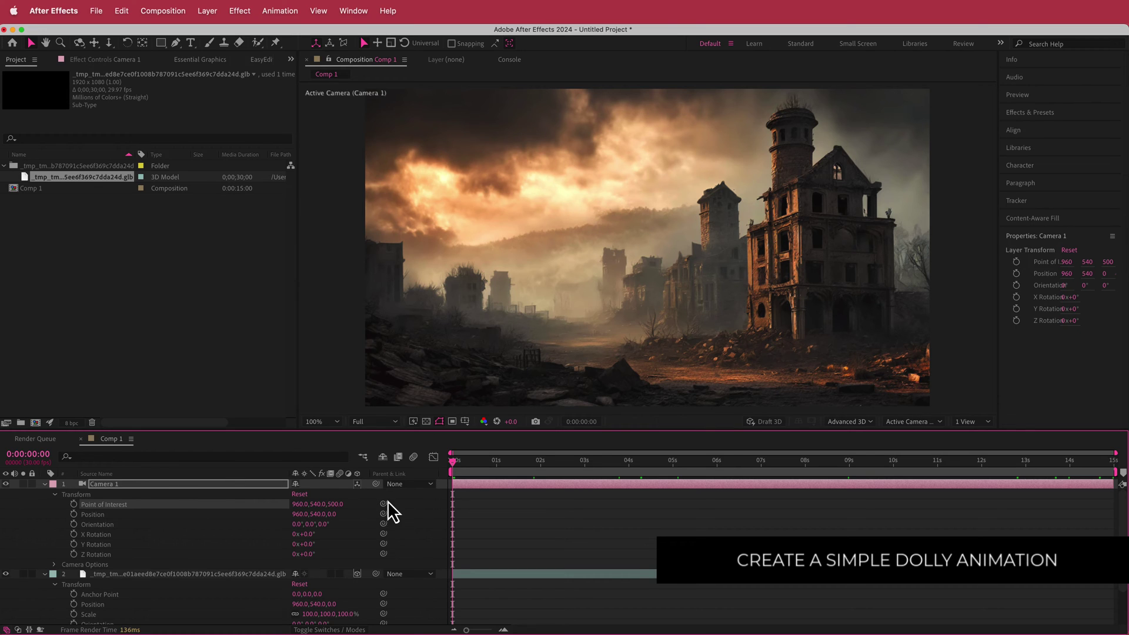
# - Keyframe camera Position from Z 0 at 0s to Z 499 at 14:29, then preview the dolly
pyautogui.click(74, 515)
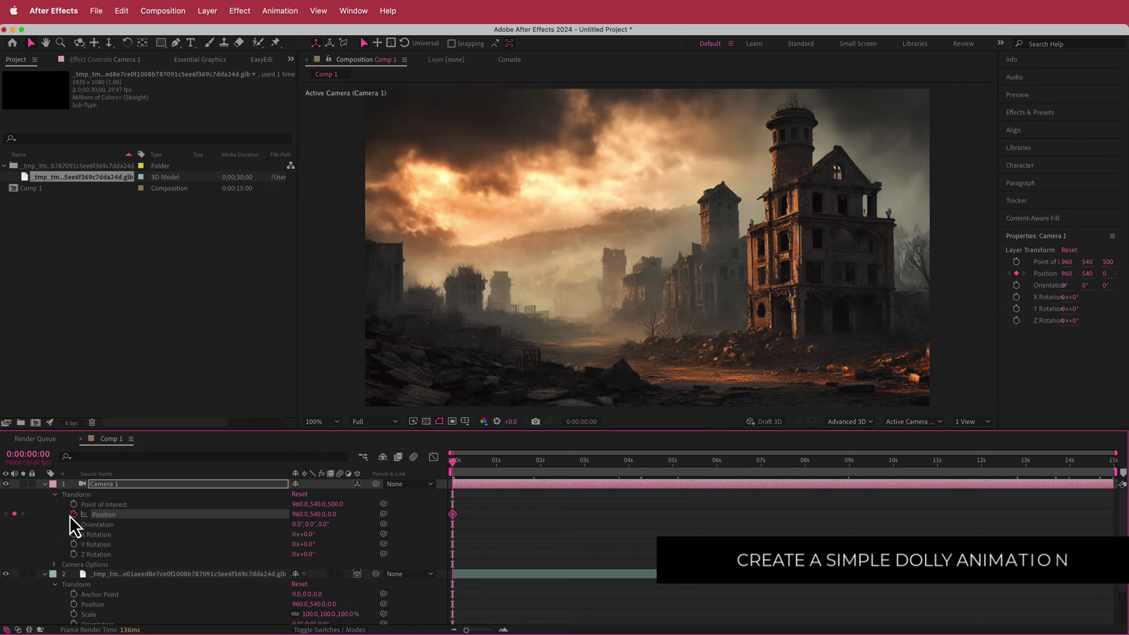
pyautogui.moveTo(456, 464); pyautogui.dragTo(1113, 461)
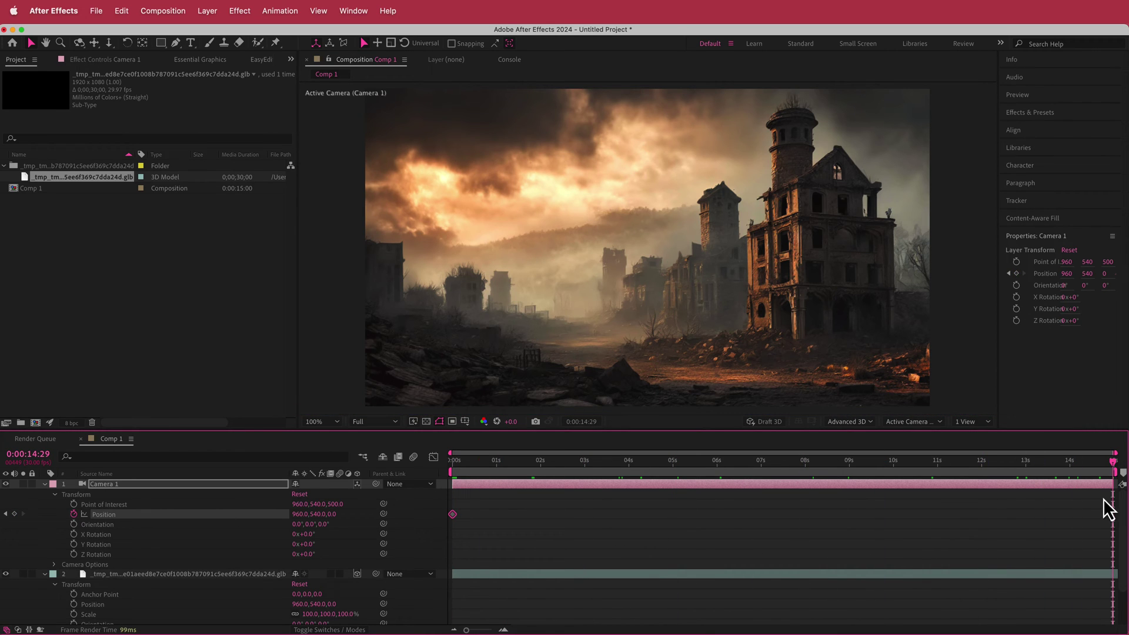
pyautogui.click(333, 514)
pyautogui.press('Return')
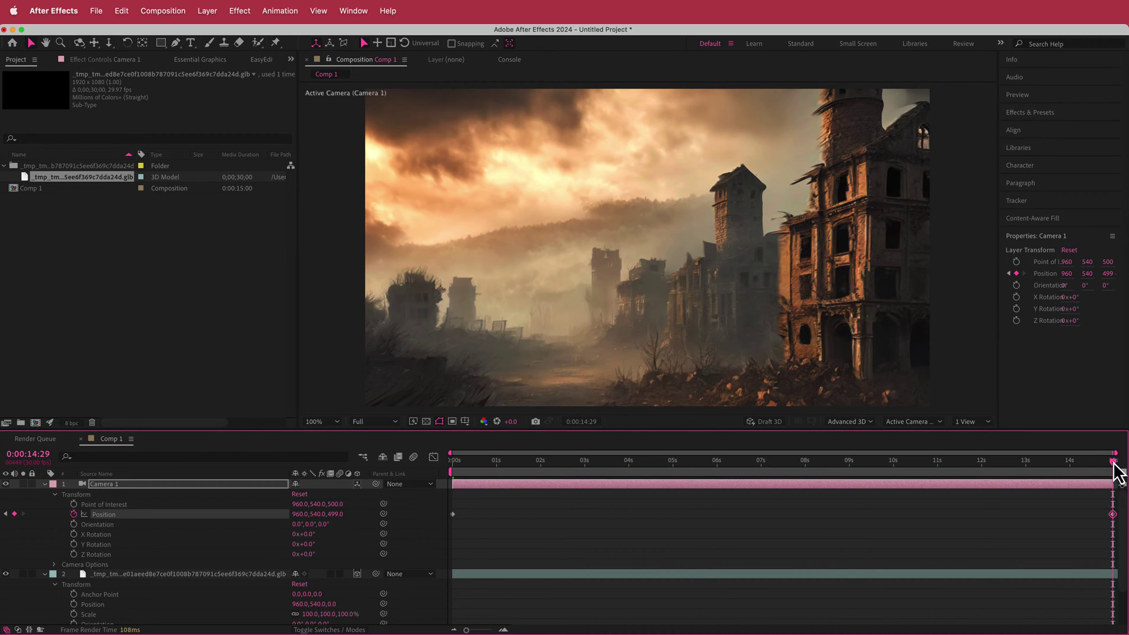
pyautogui.moveTo(1114, 462); pyautogui.dragTo(460, 478)
pyautogui.press('space')
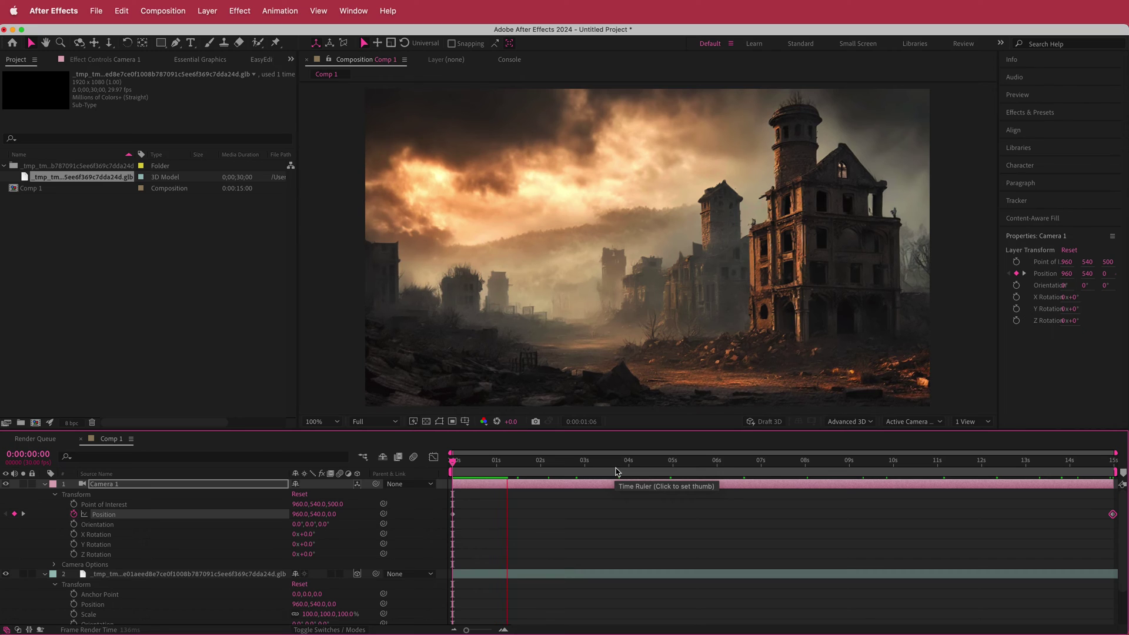
# - Reposition Camera 1 with the camera tool, centring it at 960,540, and preview the push-in
pyautogui.press('space')
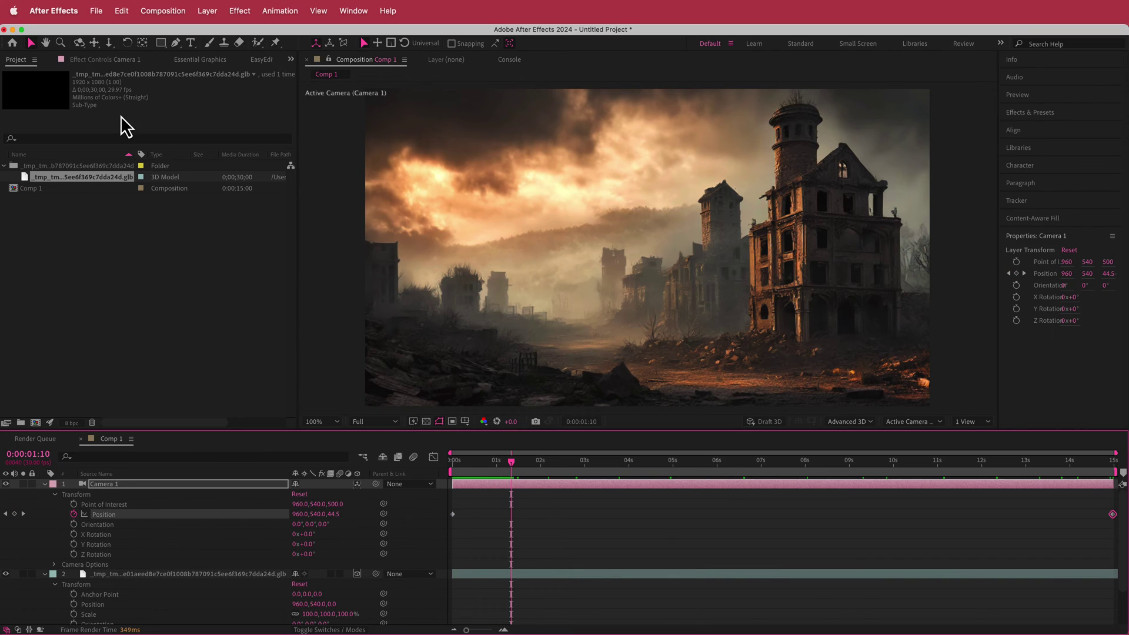
pyautogui.press('c')
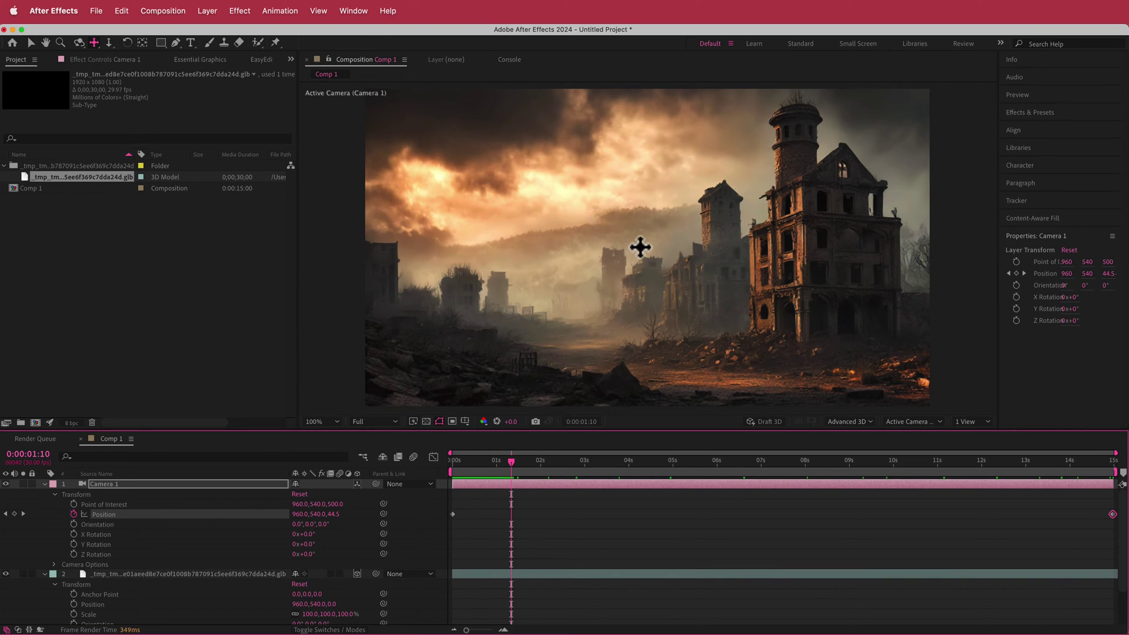
pyautogui.moveTo(640, 247)
pyautogui.mouseDown()
pyautogui.moveTo(673, 232)
pyautogui.moveTo(655, 231)
pyautogui.mouseUp()
pyautogui.moveTo(513, 468); pyautogui.dragTo(358, 479)
pyautogui.press('k')
pyautogui.moveTo(518, 465); pyautogui.dragTo(745, 471)
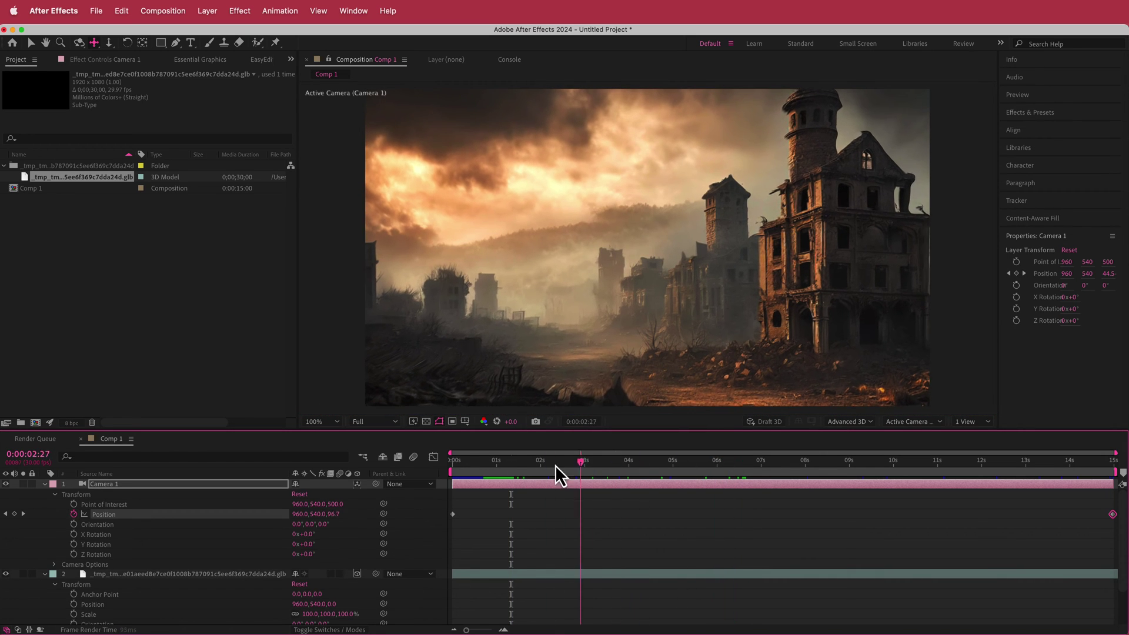
pyautogui.moveTo(534, 464); pyautogui.dragTo(389, 467)
pyautogui.press('space')
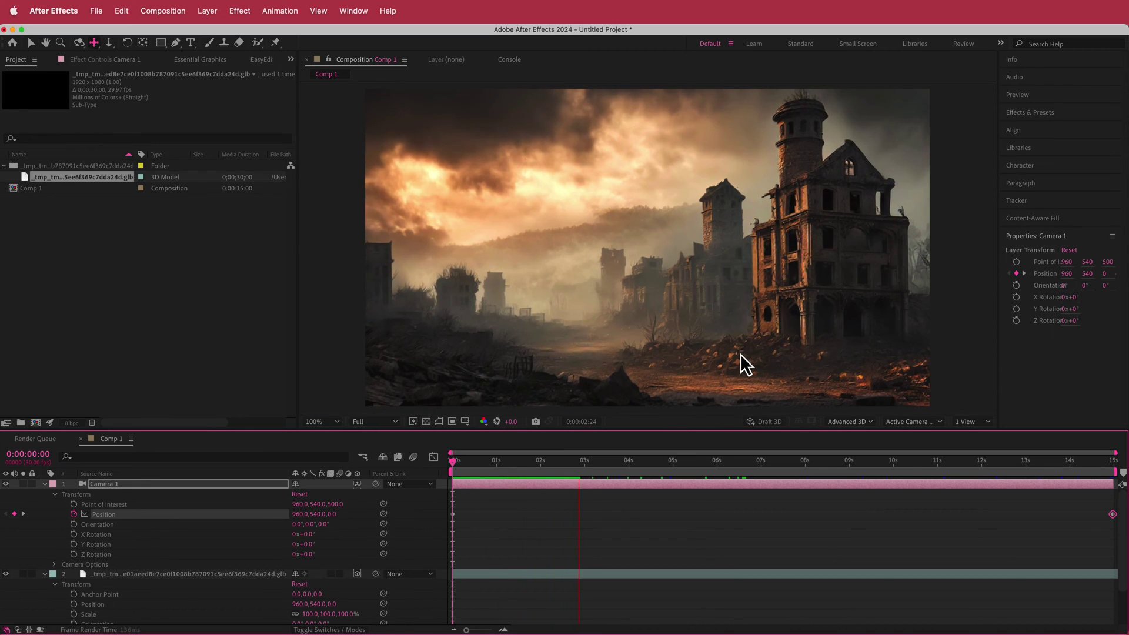
# - Lower the viewer preview resolution to Third and scrub through the animation
pyautogui.click(387, 424)
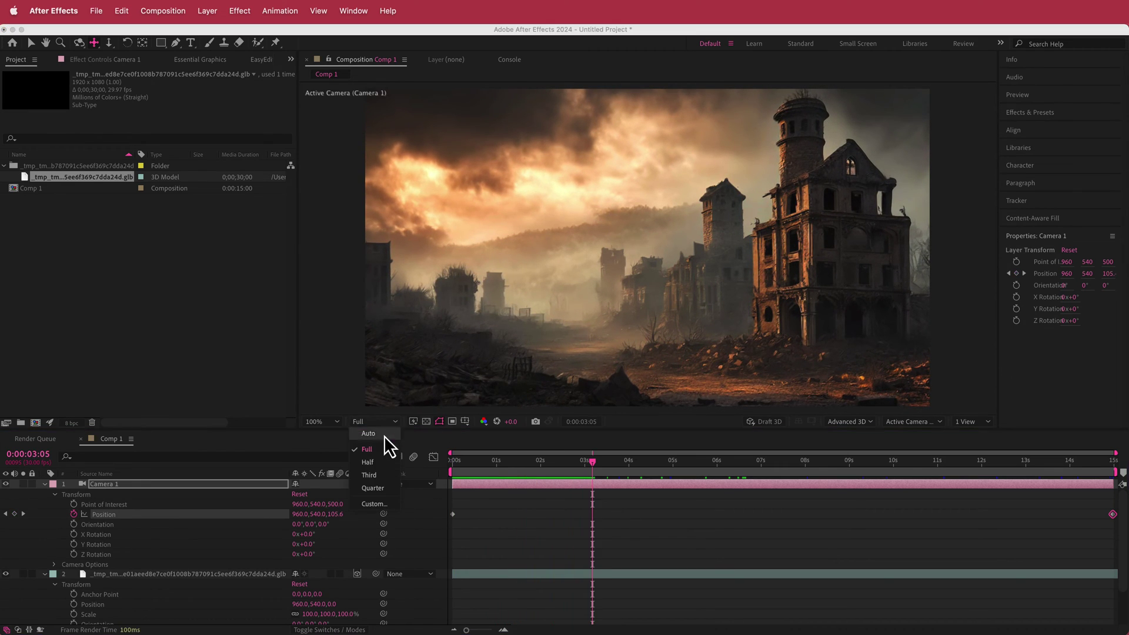
pyautogui.click(379, 472)
pyautogui.moveTo(590, 463); pyautogui.dragTo(390, 481)
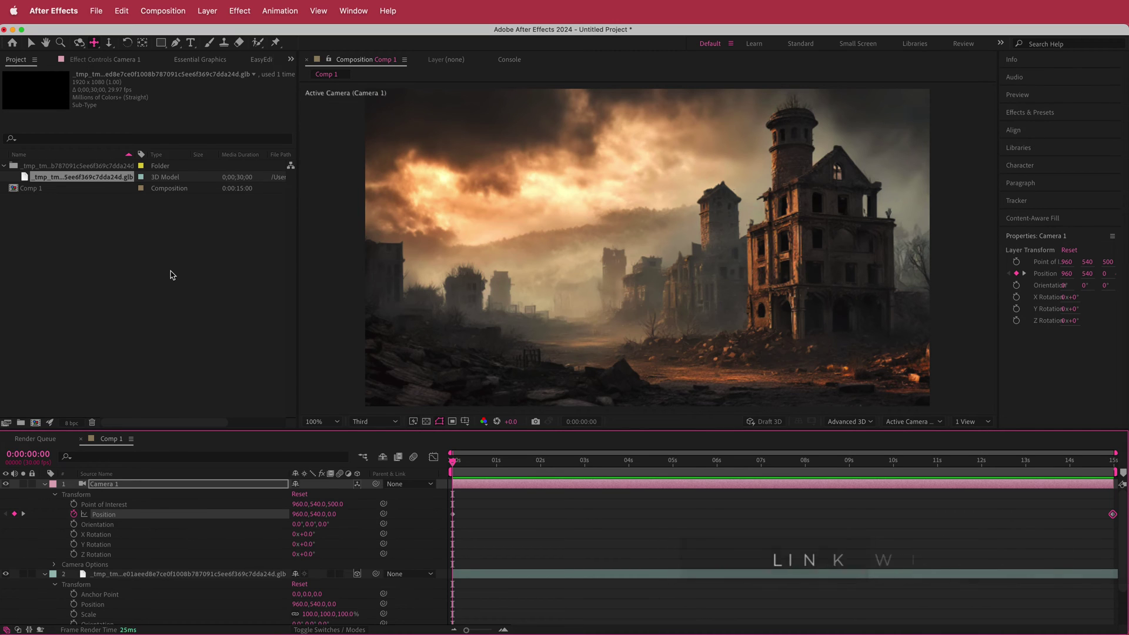
# - Add the 11 Big Dust Beam.mp4 clip above the model and scale it down to about 52%
pyautogui.click(54, 166)
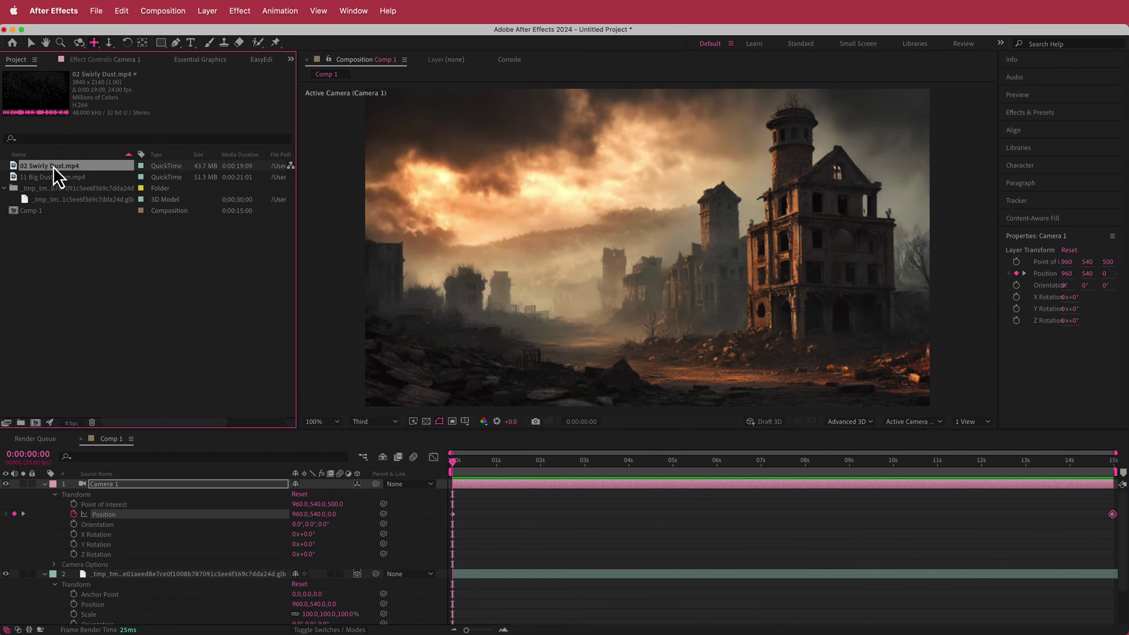
pyautogui.click(49, 177)
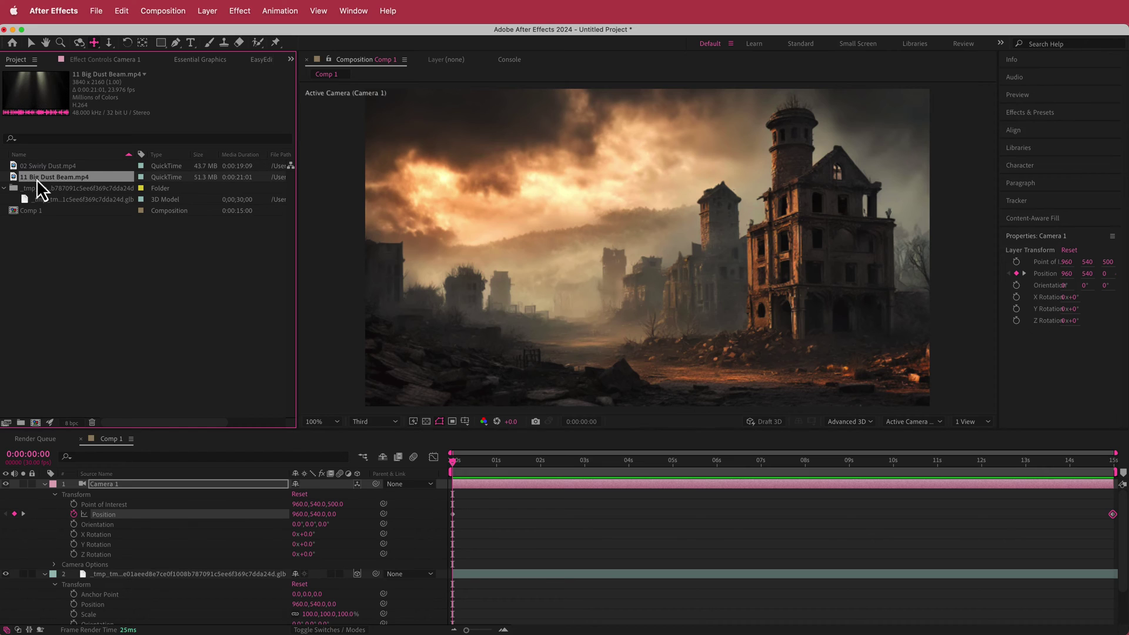
pyautogui.click(59, 167)
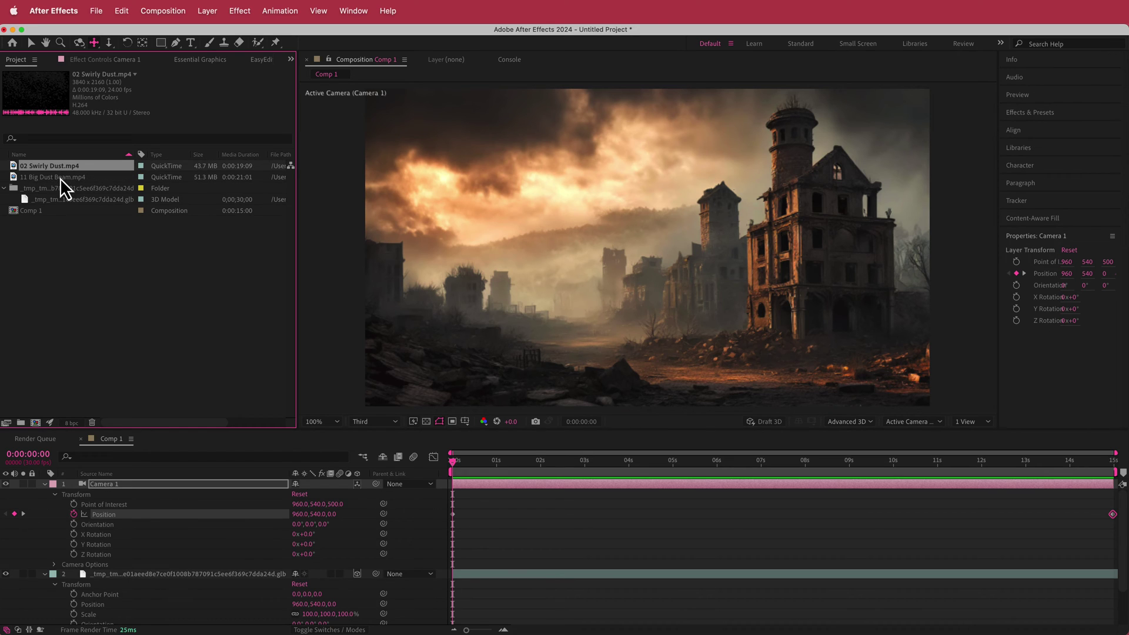
pyautogui.moveTo(61, 180); pyautogui.dragTo(154, 483)
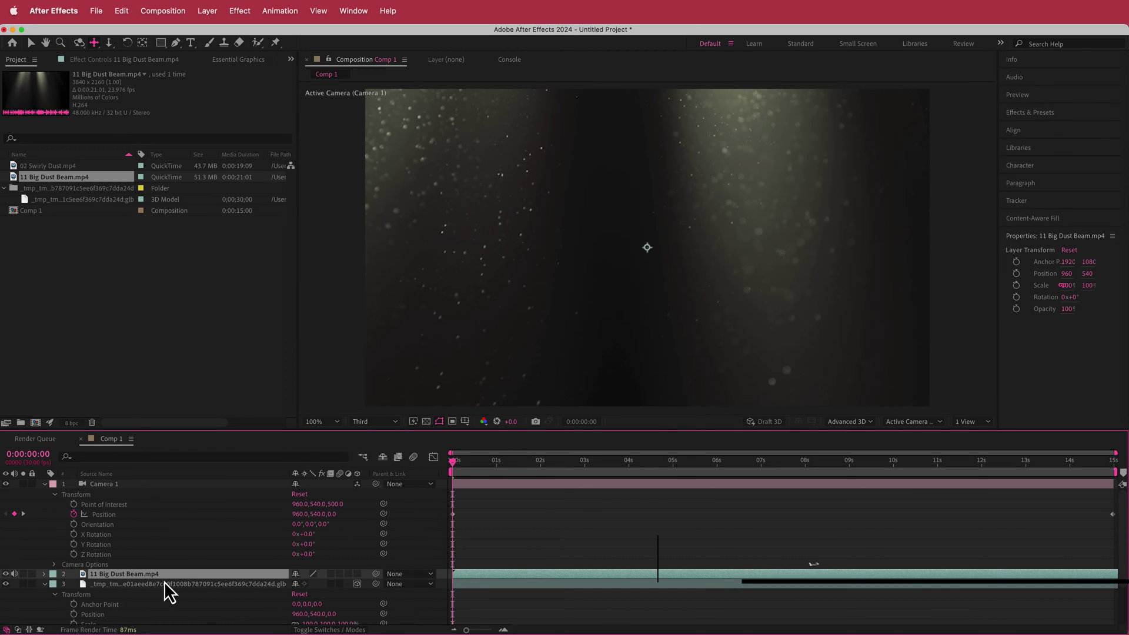
pyautogui.press('s')
pyautogui.moveTo(310, 585); pyautogui.dragTo(283, 584)
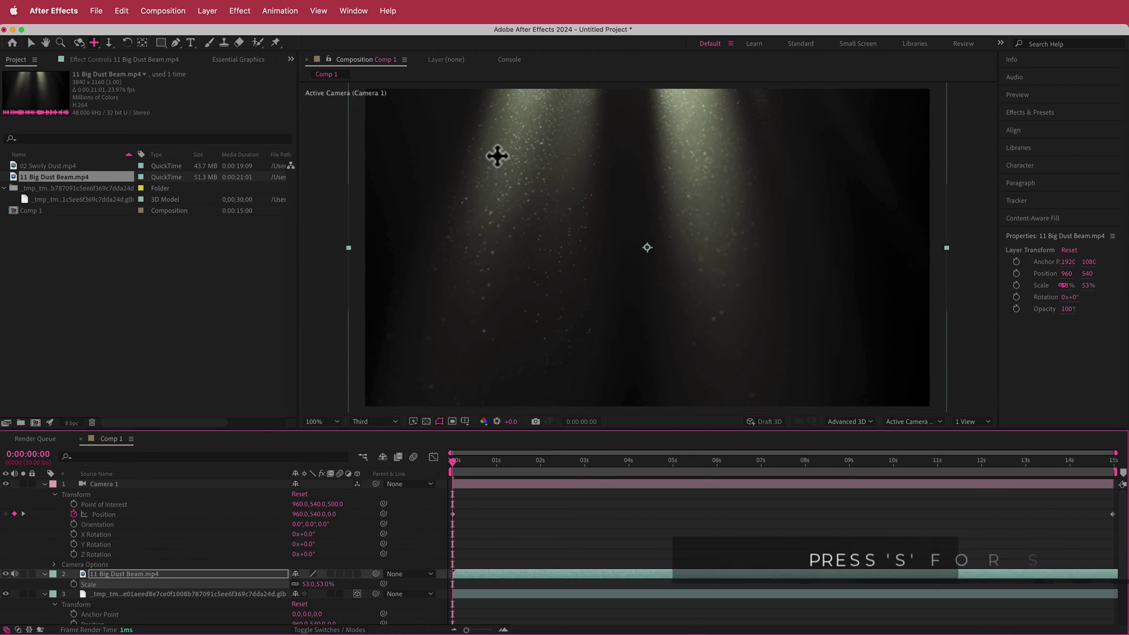
# - Set the Big Dust Beam layer's blend mode to Screen and preview at Half resolution
pyautogui.click(330, 630)
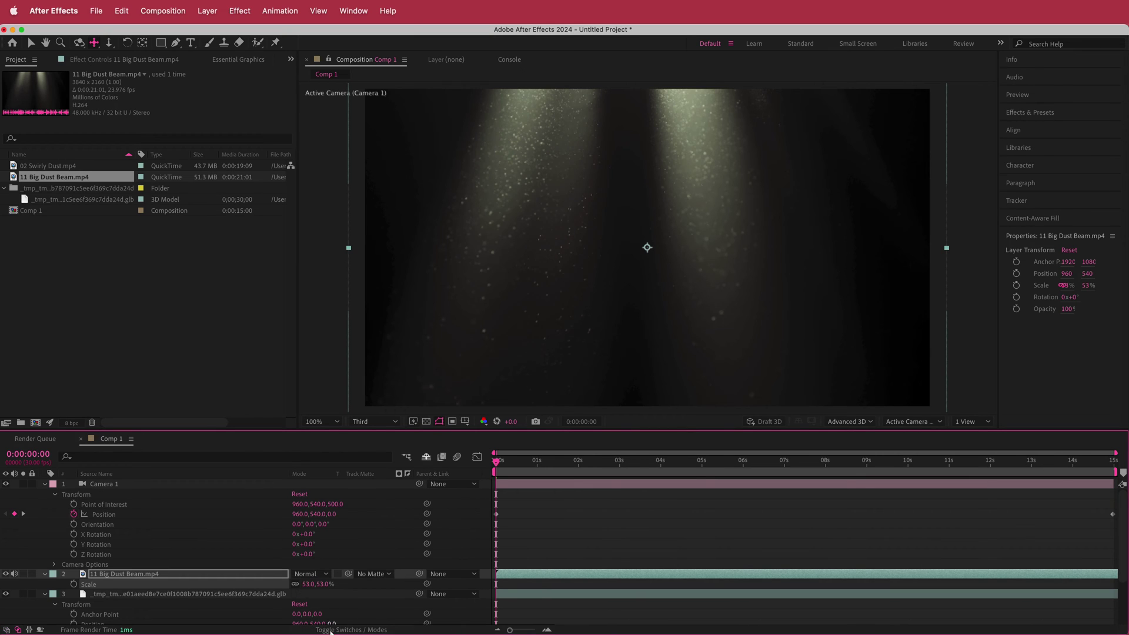
pyautogui.click(311, 574)
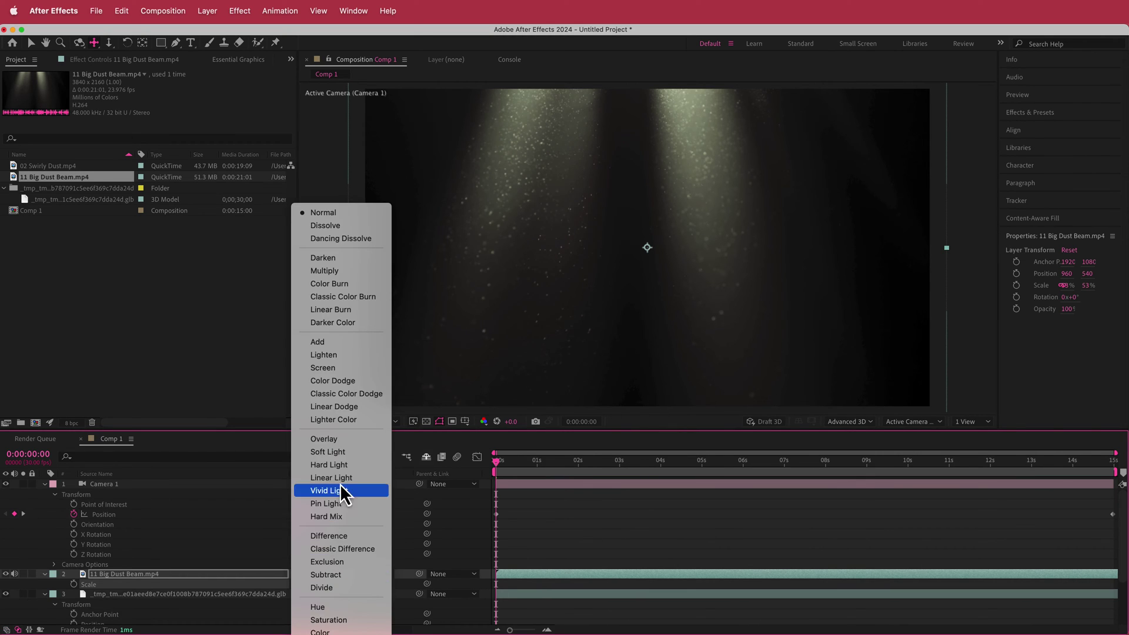
pyautogui.click(342, 368)
pyautogui.moveTo(499, 463); pyautogui.dragTo(590, 465)
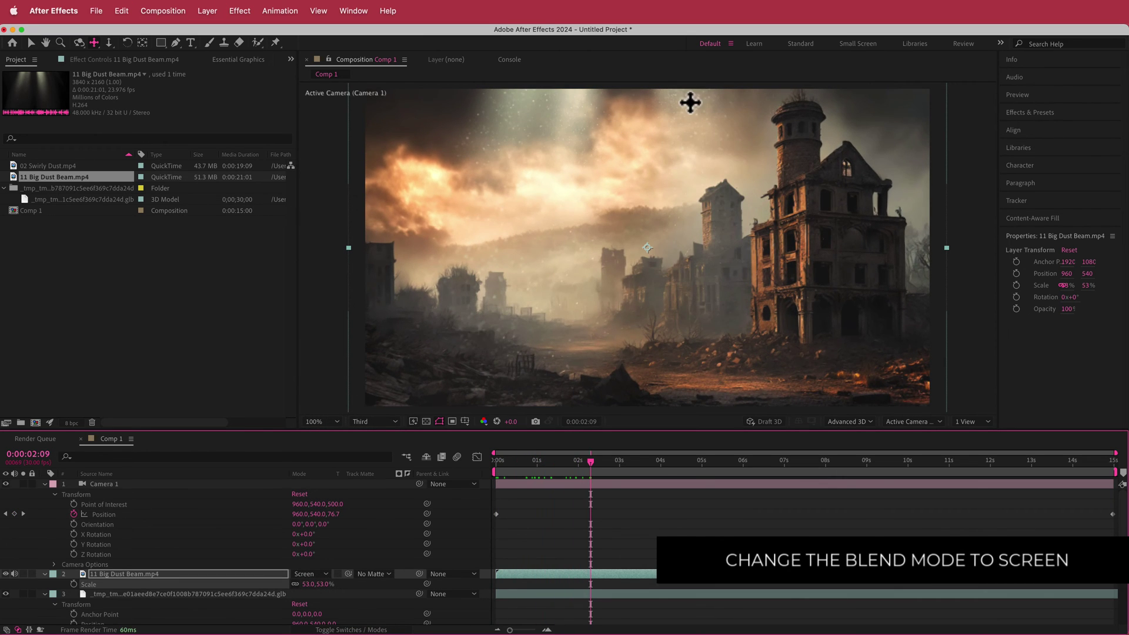
pyautogui.click(376, 422)
pyautogui.click(382, 448)
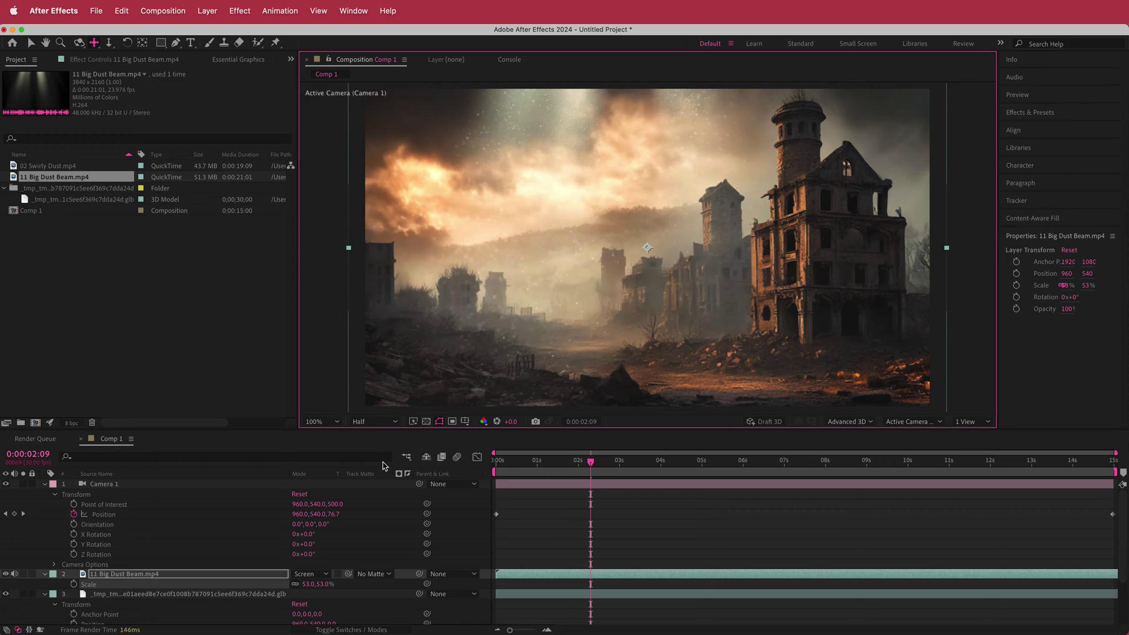
# - Set the dust beam layer's Opacity to 65%
pyautogui.press('t')
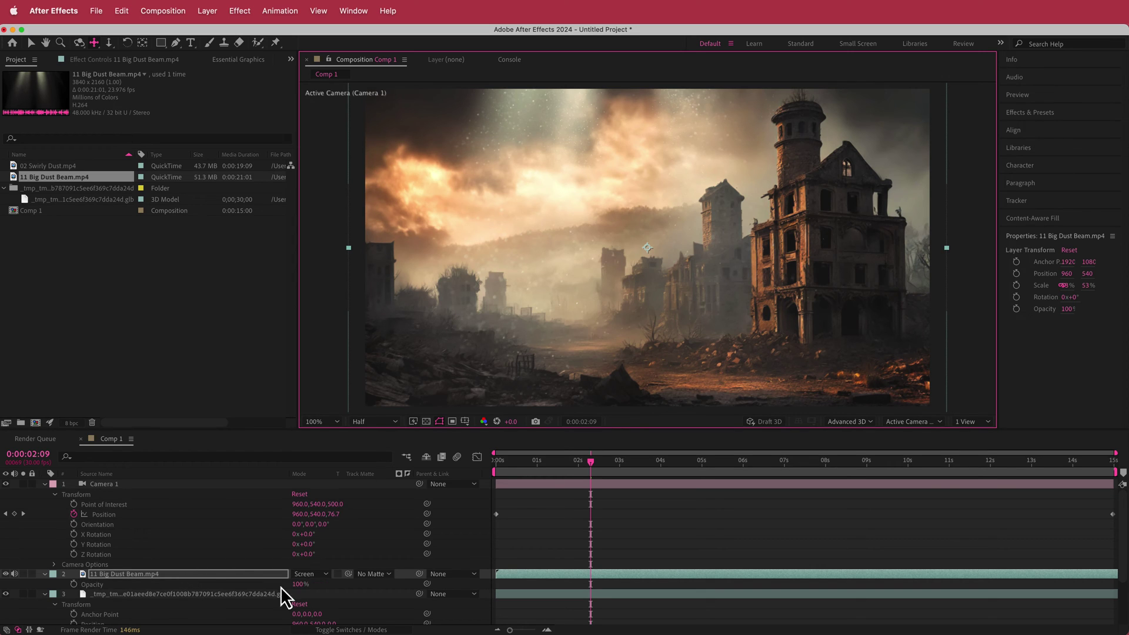
pyautogui.click(302, 584)
pyautogui.write('60')
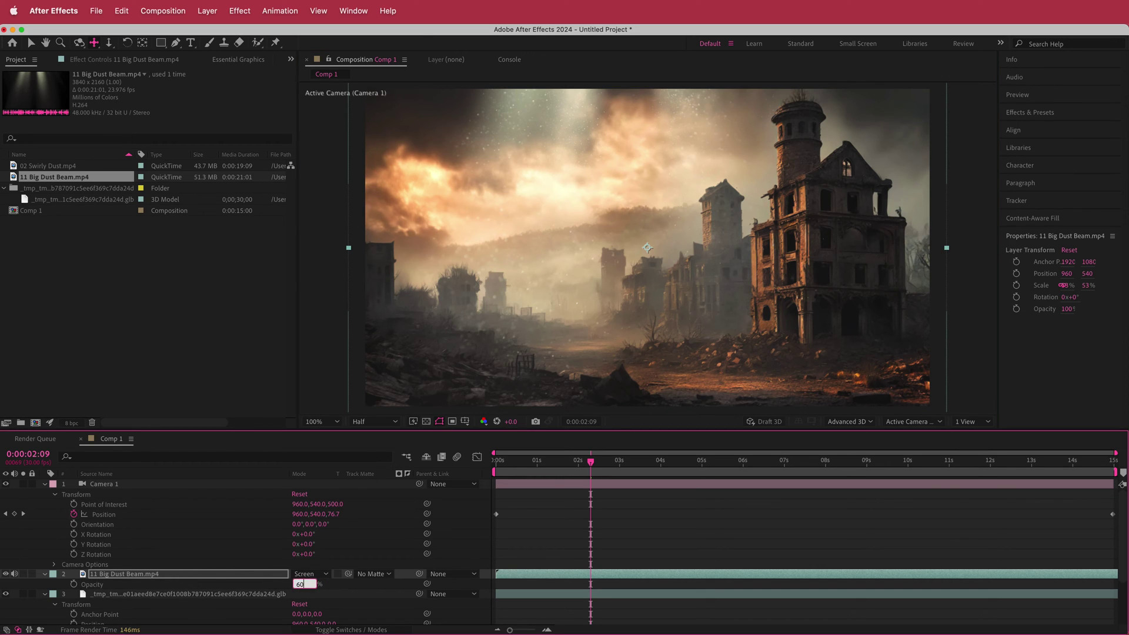
pyautogui.press('Return')
pyautogui.click(299, 585)
pyautogui.write('65')
pyautogui.press('Return')
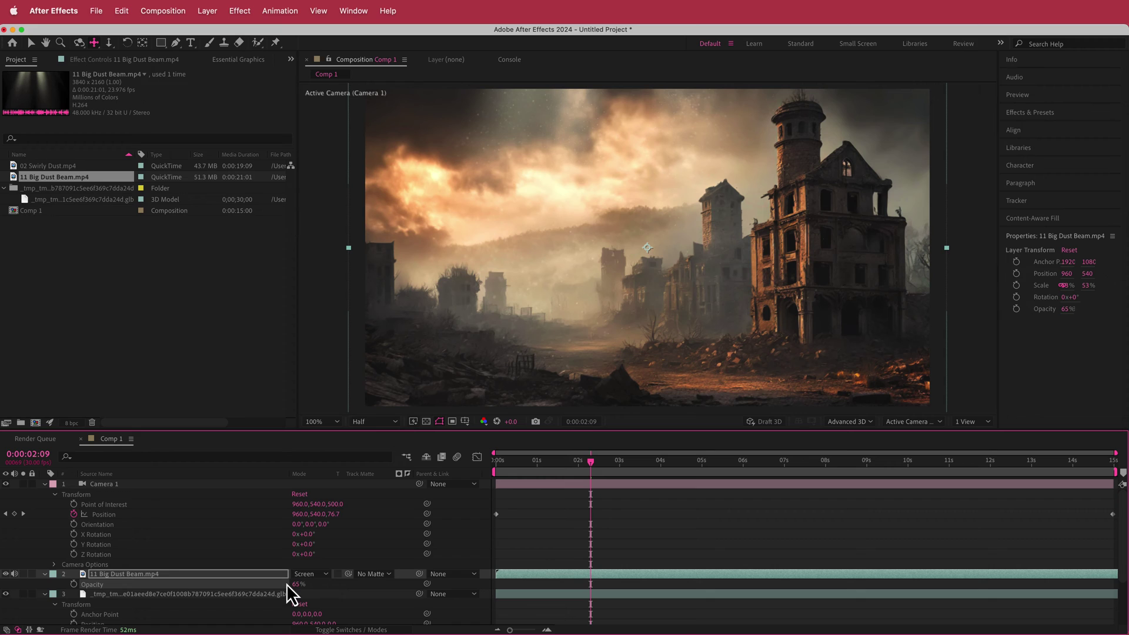
# - Apply a Brightness & Contrast effect to the Big Dust Beam layer
pyautogui.hotkey('ctrl', 'space')
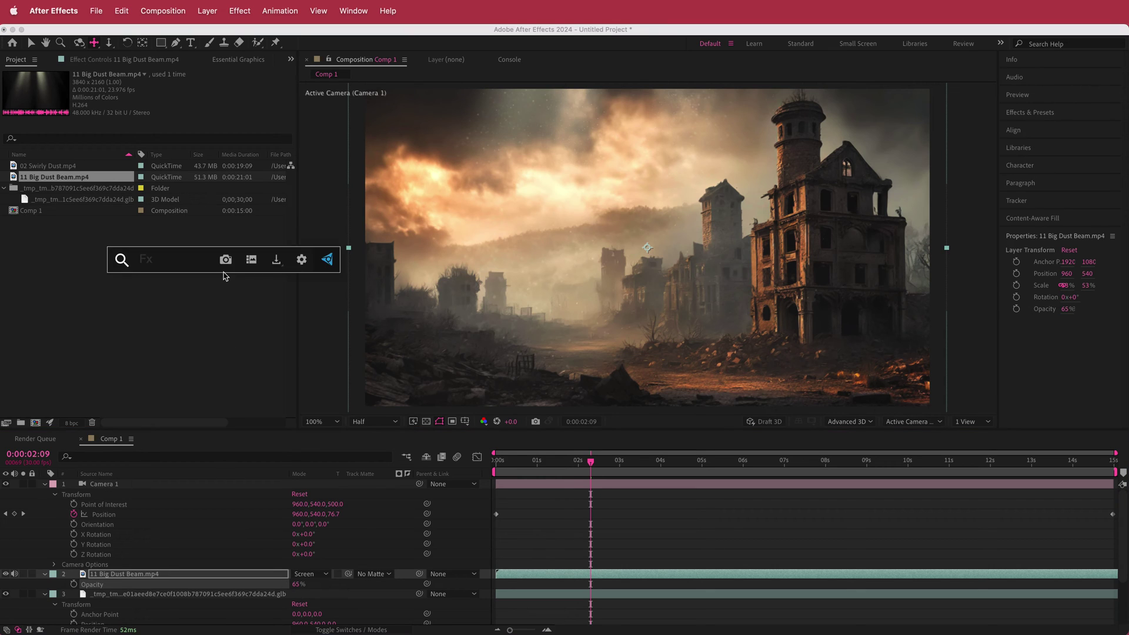
pyautogui.write('brigh')
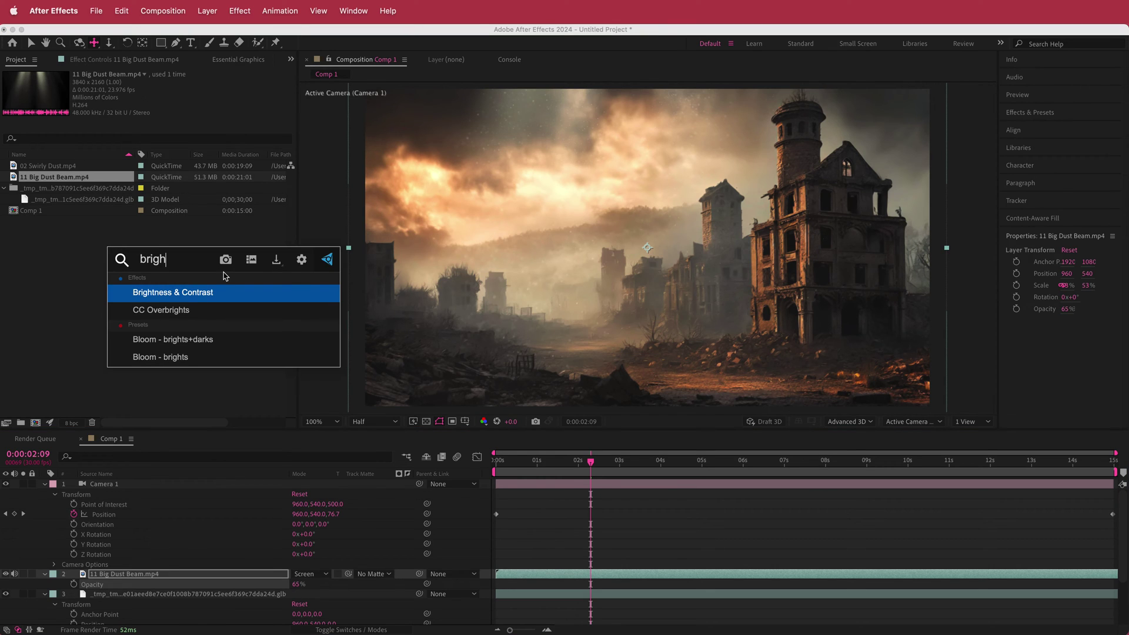
pyautogui.press('Return')
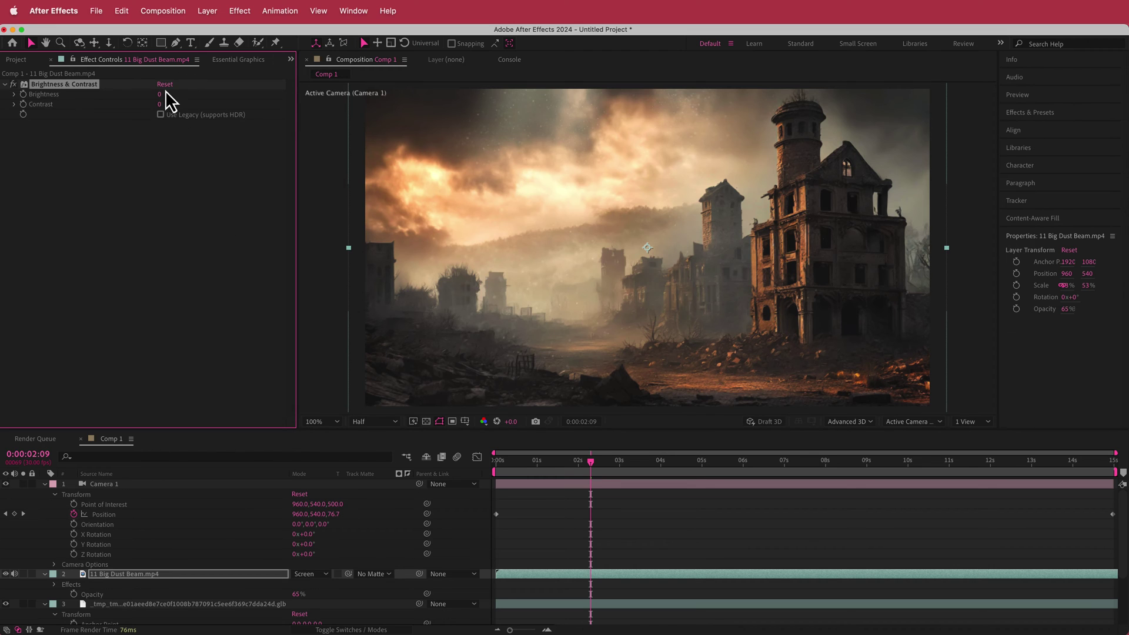
pyautogui.moveTo(158, 94)
pyautogui.mouseDown()
pyautogui.moveTo(187, 92)
pyautogui.moveTo(164, 94)
pyautogui.mouseUp()
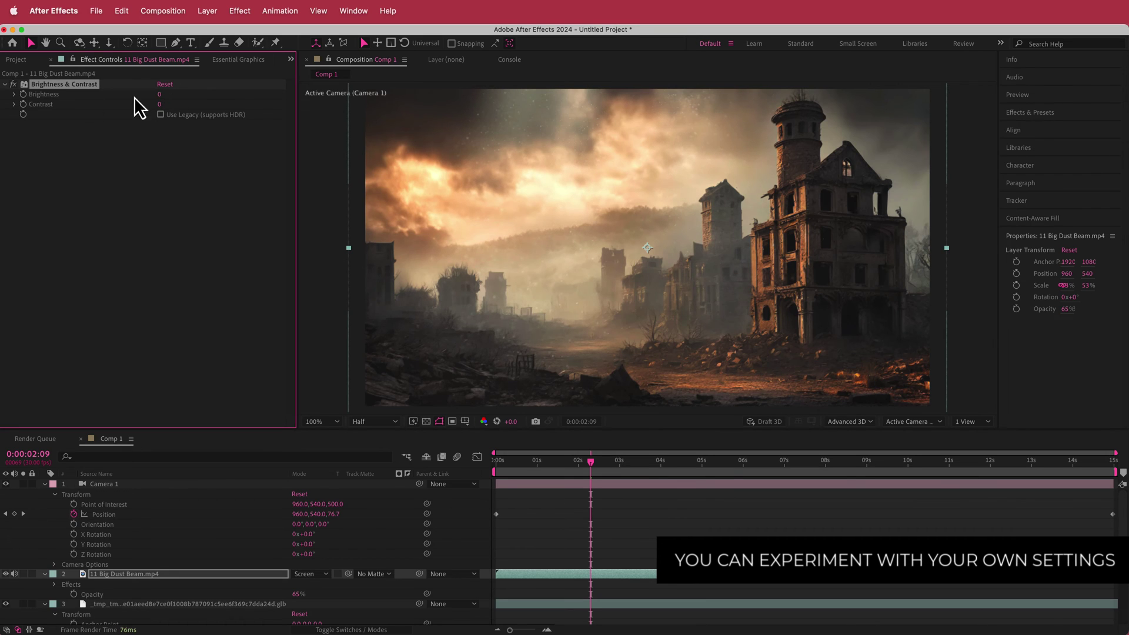
# - Drive Brightness with the expression wiggle(.4,80) and scrub to check the flicker
pyautogui.keyDown('alt'); pyautogui.click(24, 95); pyautogui.keyUp('alt')
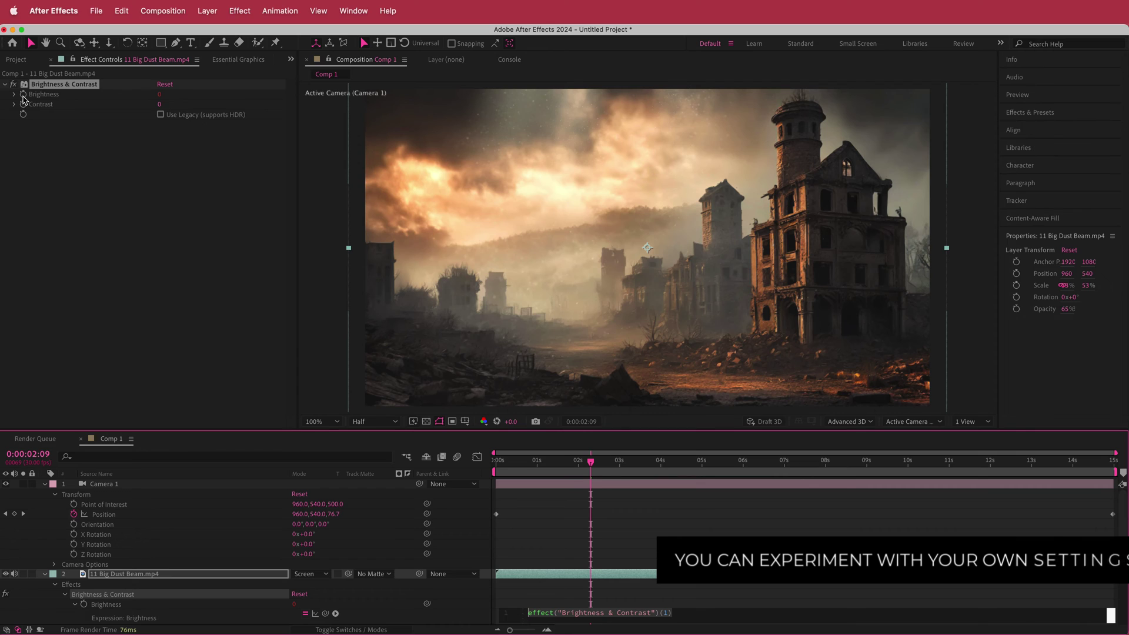
pyautogui.write('wigg')
pyautogui.press('Return')
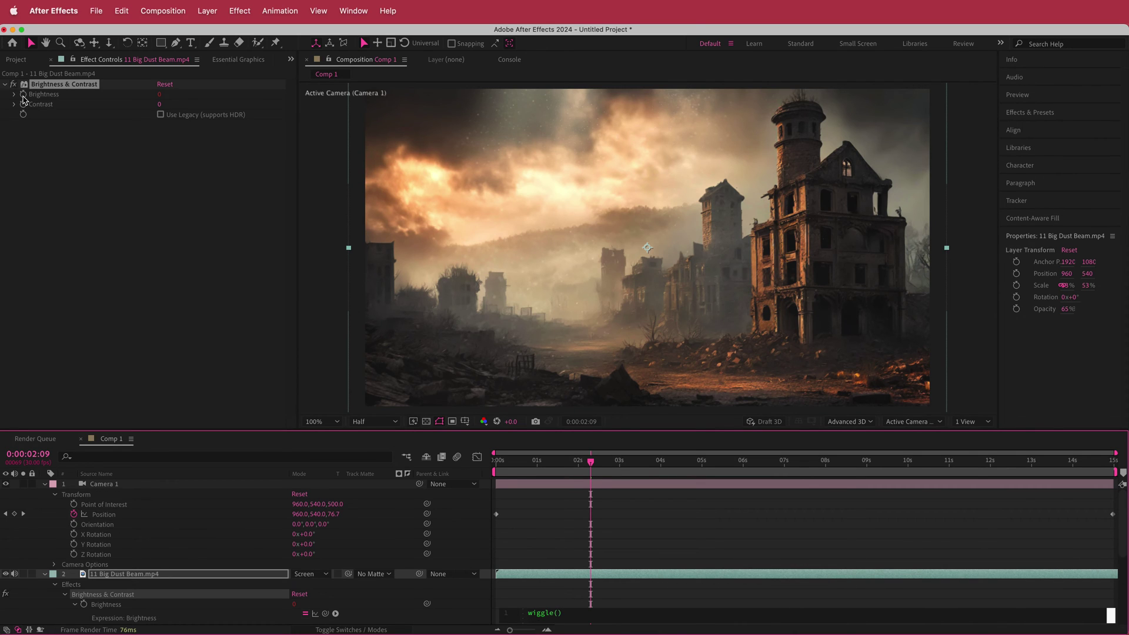
pyautogui.write('.4,80')
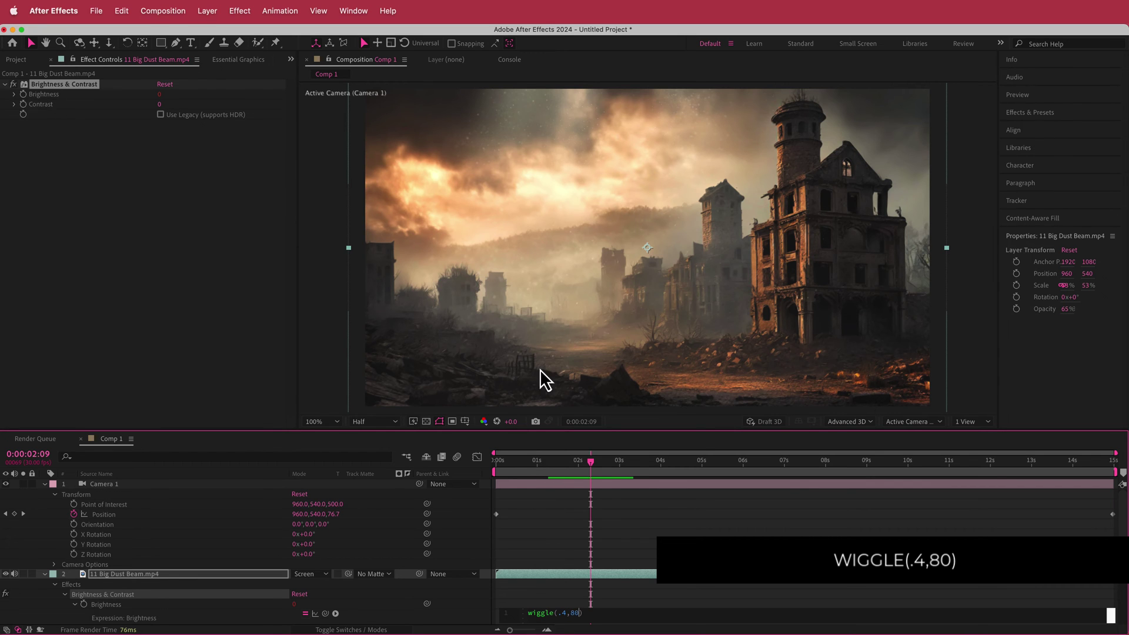
pyautogui.click(594, 462)
pyautogui.moveTo(595, 461); pyautogui.dragTo(457, 457)
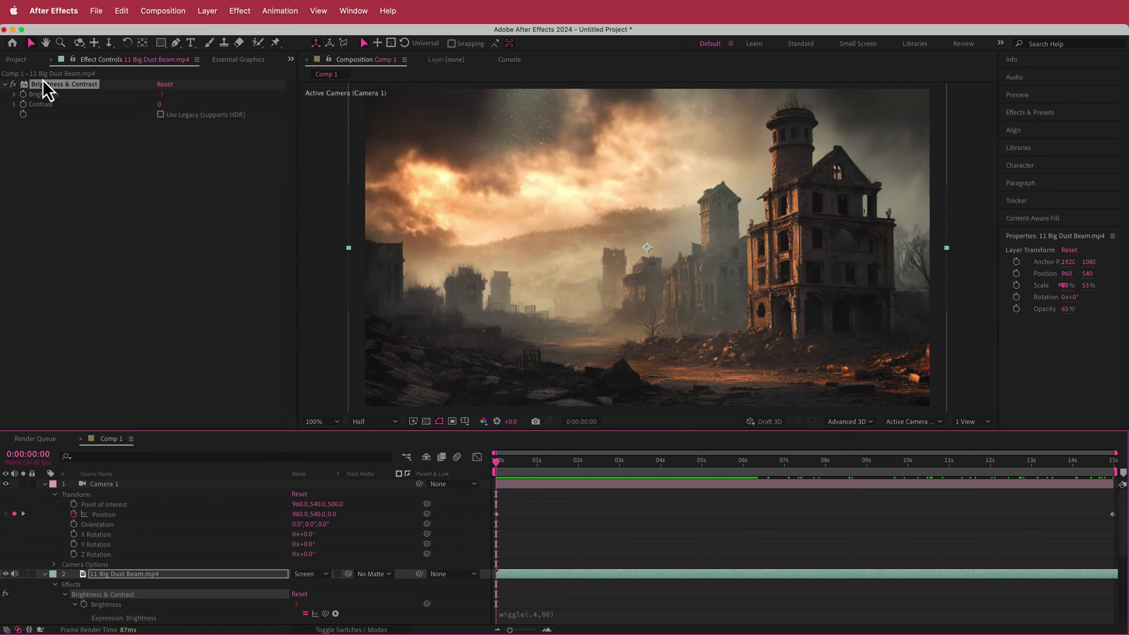
# - Add the 02 Swirly Dust clip to Comp 1 and scale it down to 51%
pyautogui.click(17, 60)
pyautogui.moveTo(58, 169); pyautogui.dragTo(152, 582)
pyautogui.click(45, 522)
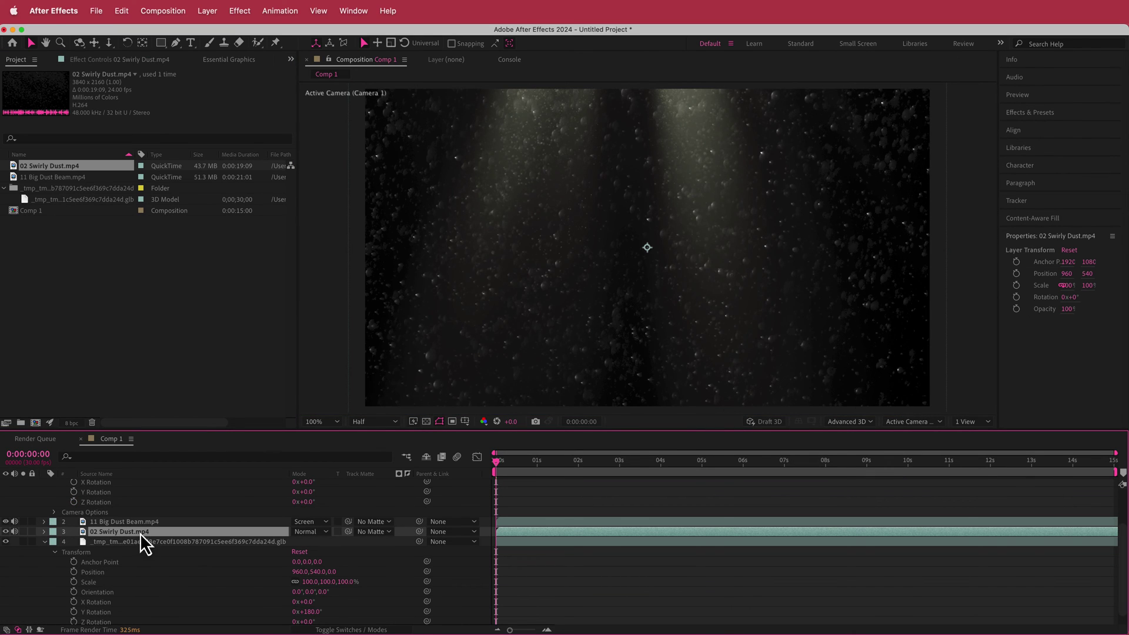
pyautogui.press('s')
pyautogui.moveTo(299, 541); pyautogui.dragTo(275, 539)
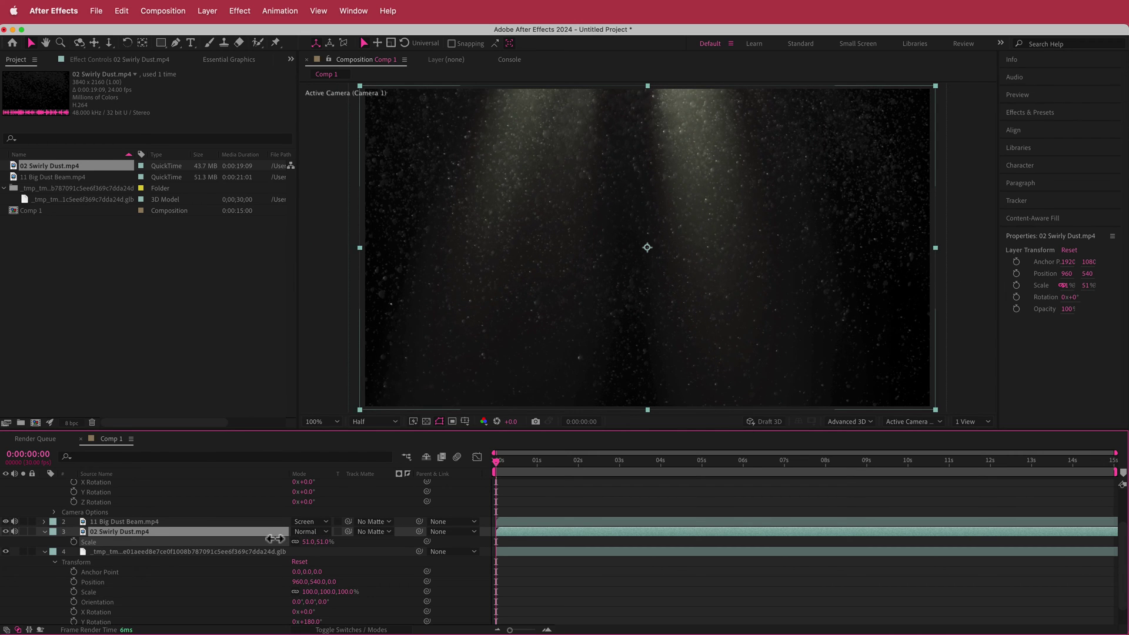
pyautogui.press('Return')
# - Set 02 Swirly Dust to Screen mode at 65% opacity and scrub ahead to check it
pyautogui.click(317, 533)
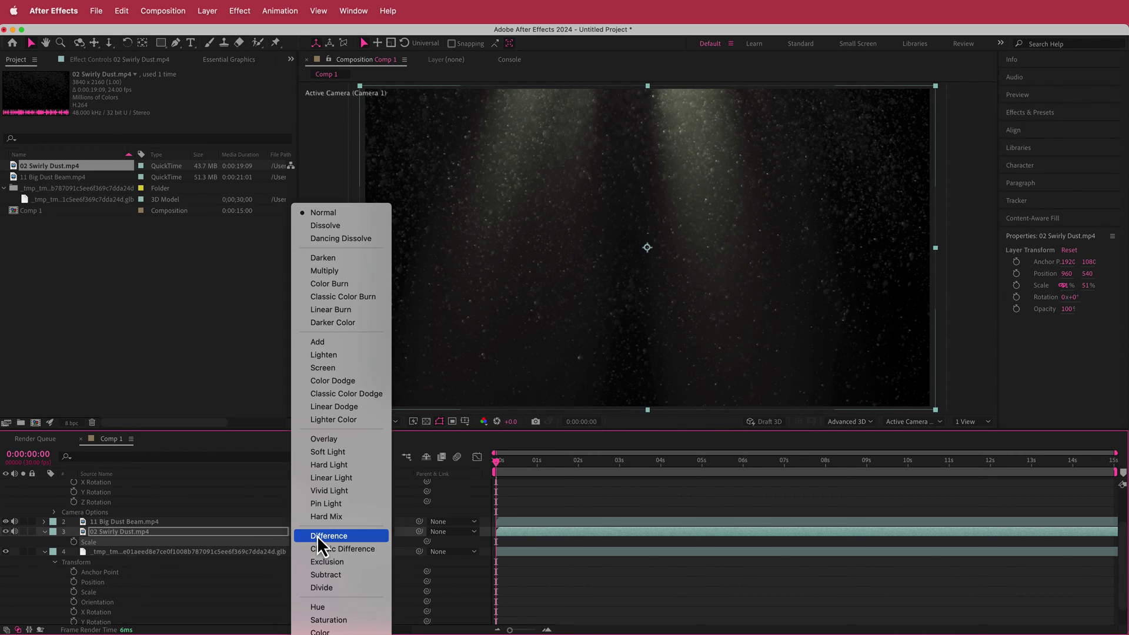
pyautogui.click(344, 368)
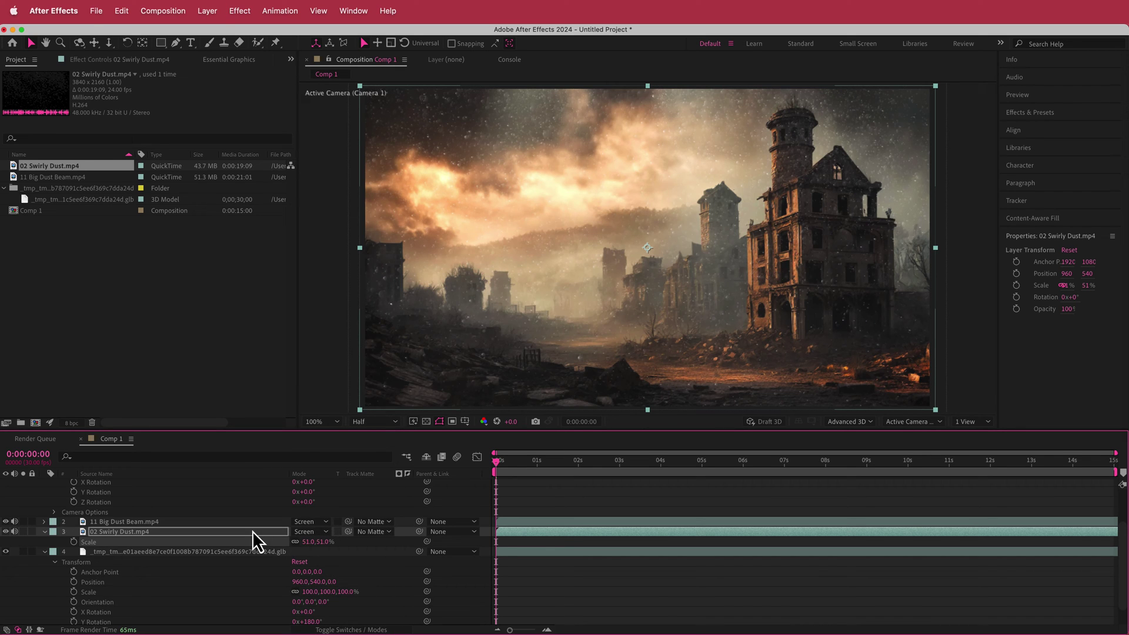
pyautogui.press('t')
pyautogui.click(300, 542)
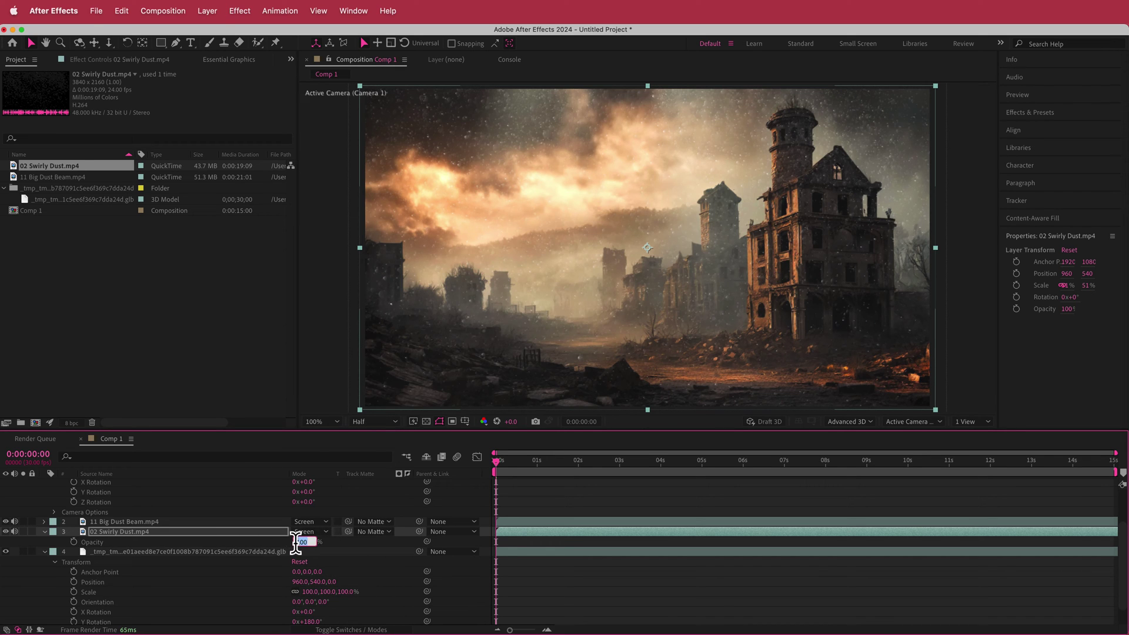
pyautogui.write('65')
pyautogui.press('Return')
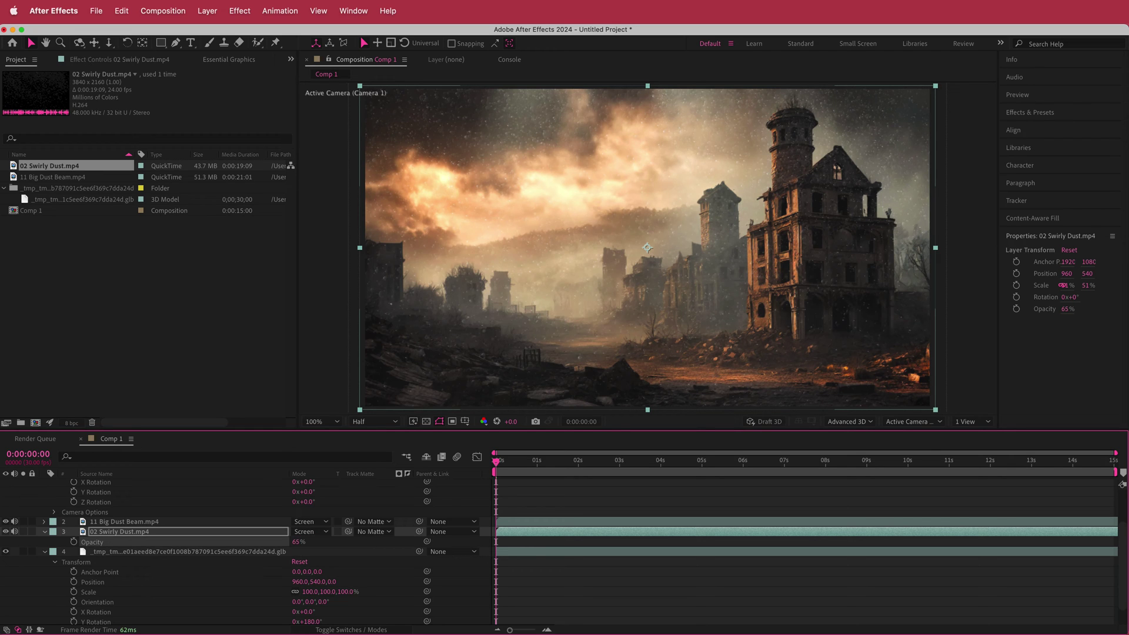
pyautogui.moveTo(499, 462); pyautogui.dragTo(806, 457)
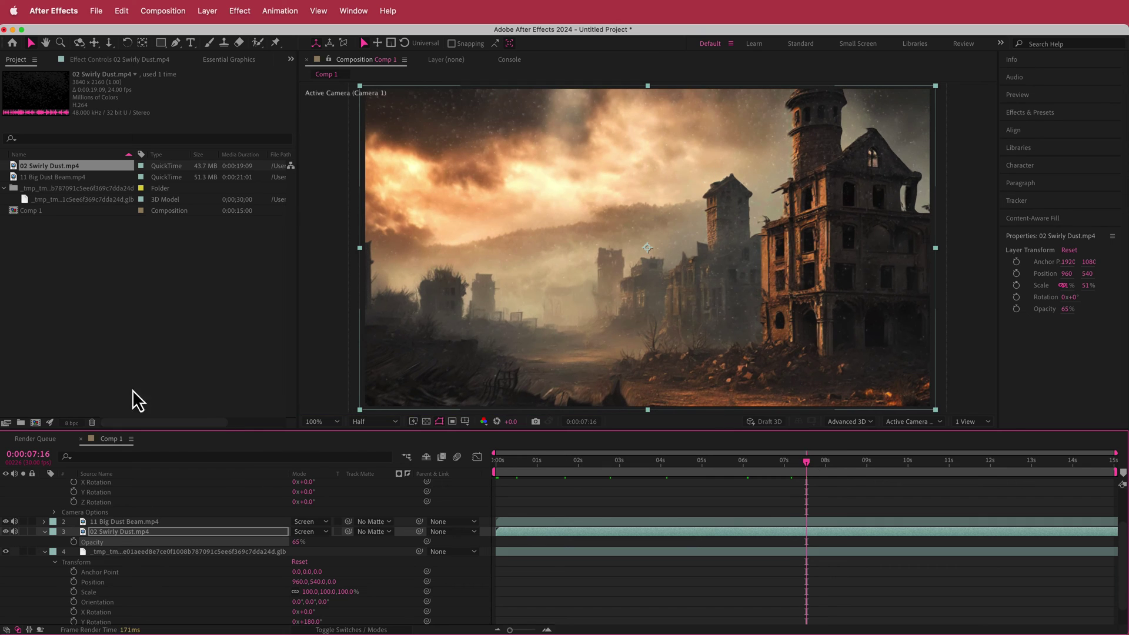
# - Copy Brightness & Contrast from 11 Big Dust Beam and paste it onto 02 Swirly Dust
pyautogui.click(126, 525)
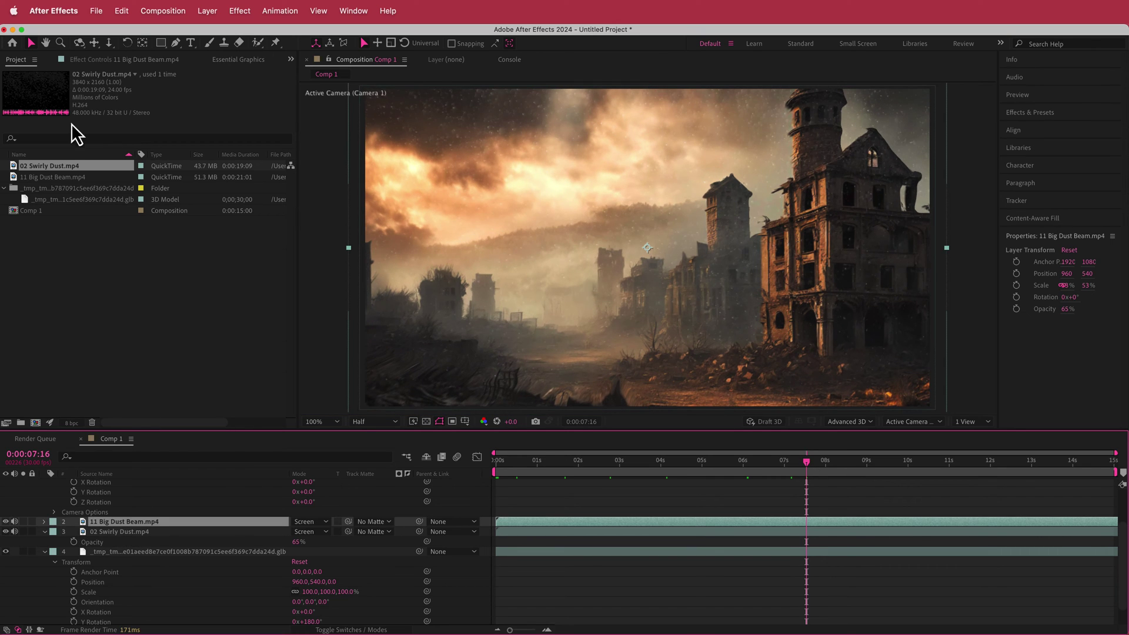
pyautogui.click(103, 63)
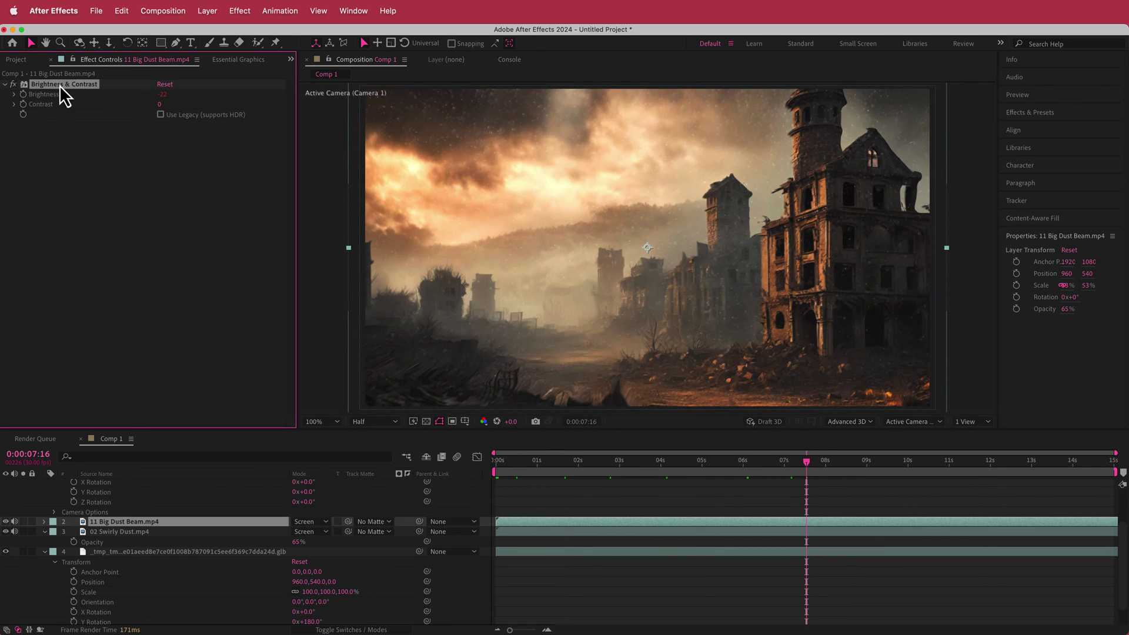
pyautogui.click(59, 84)
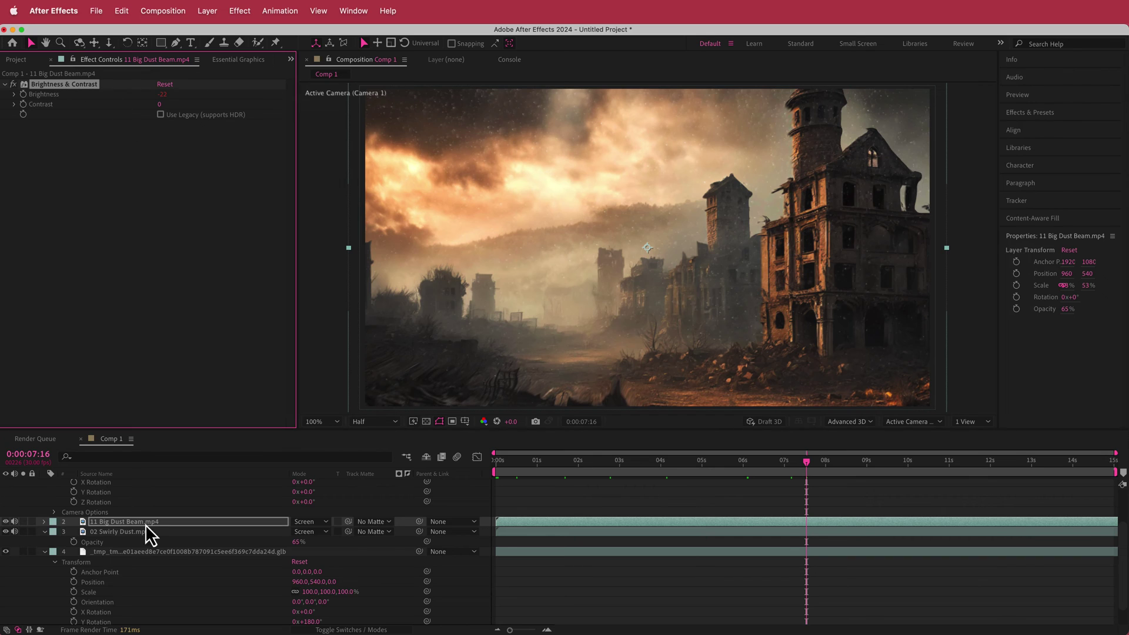
pyautogui.click(126, 534)
pyautogui.hotkey('ctrl', 'v')
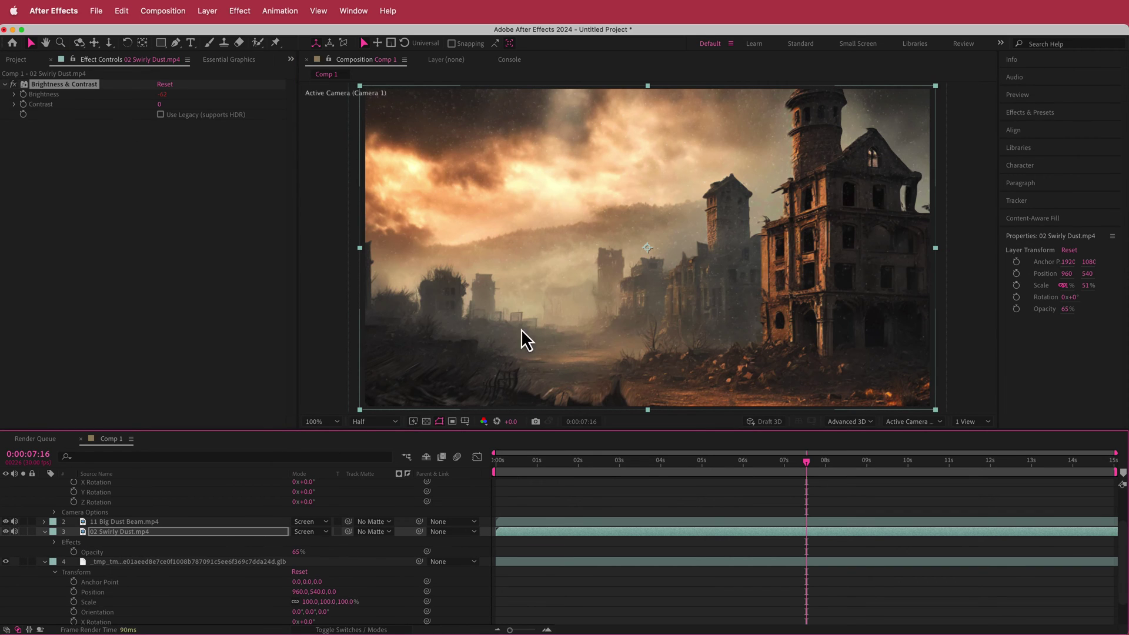
# - Preview the dust flicker from near the start, then return to the first frame
pyautogui.moveTo(808, 466); pyautogui.dragTo(550, 480)
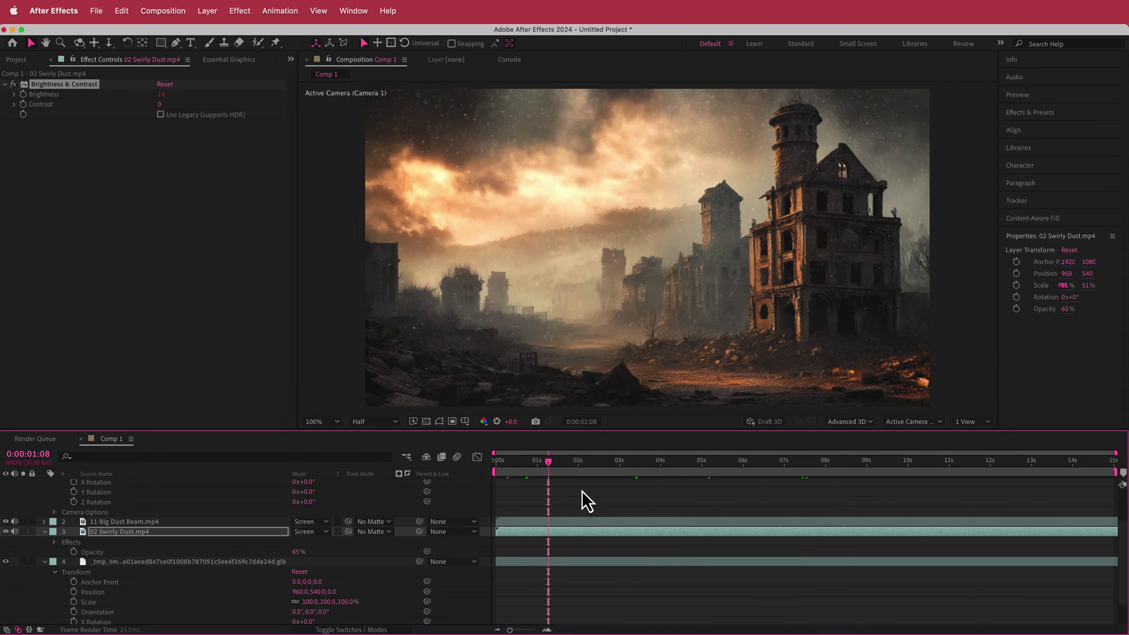
pyautogui.press('space')
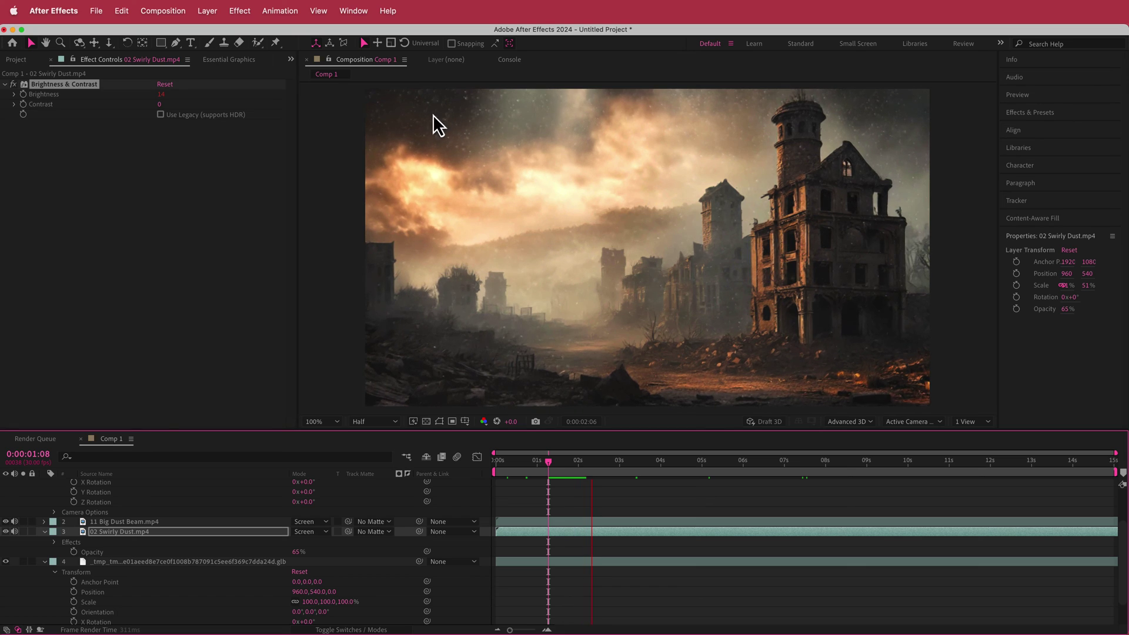
pyautogui.press('space')
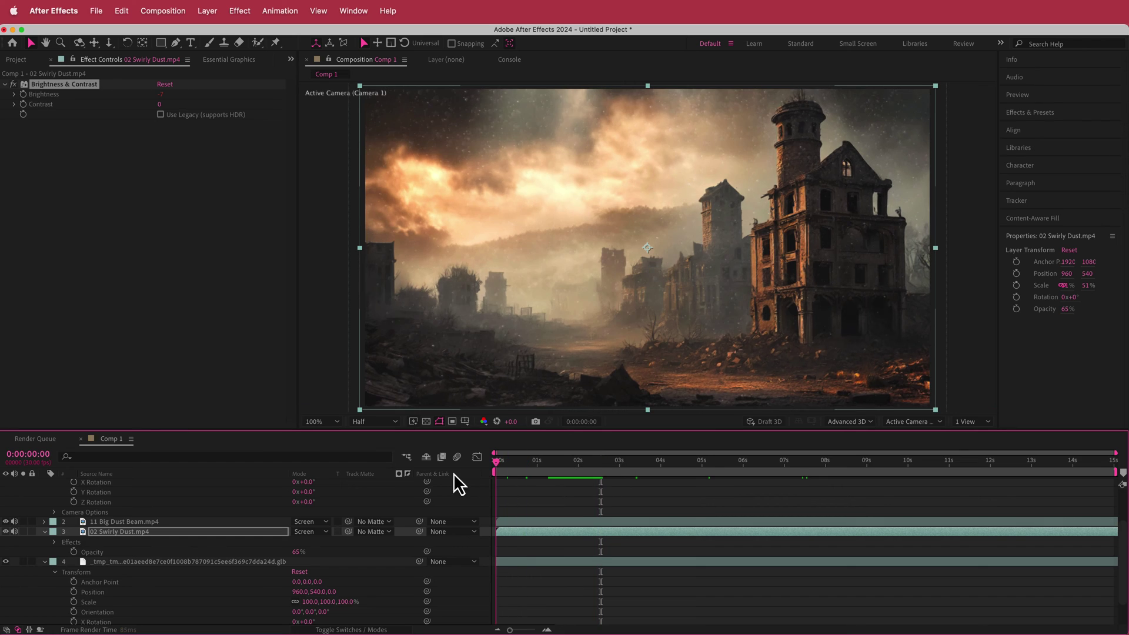
pyautogui.press('Home')
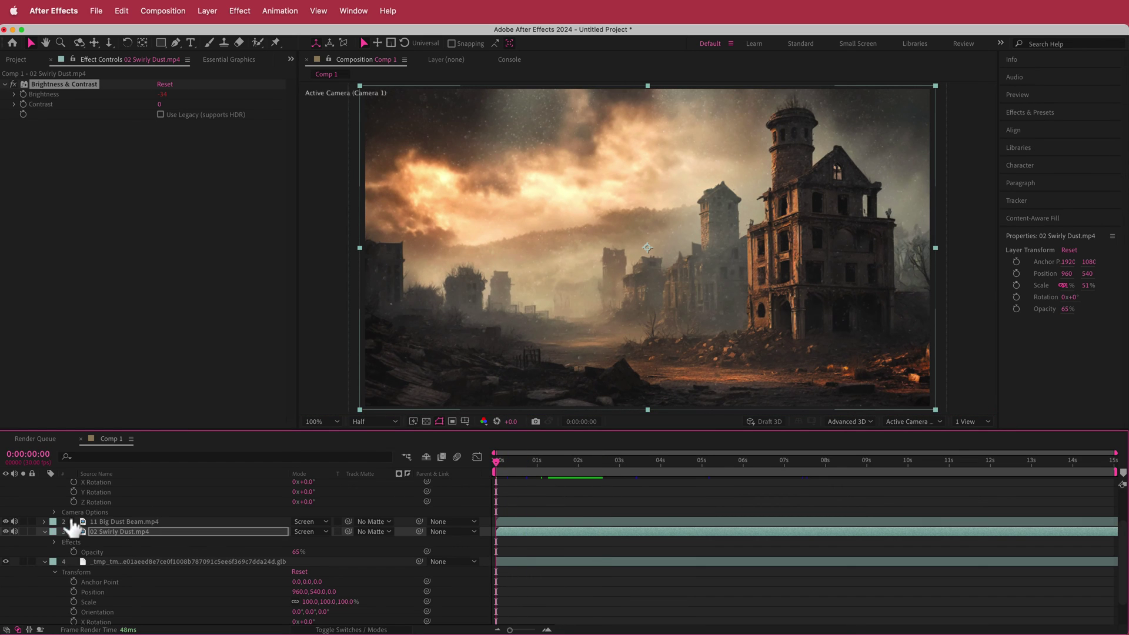
pyautogui.scroll(3, 106, 523)
# - Create a new solid layer named FOG
pyautogui.rightClick(369, 483)
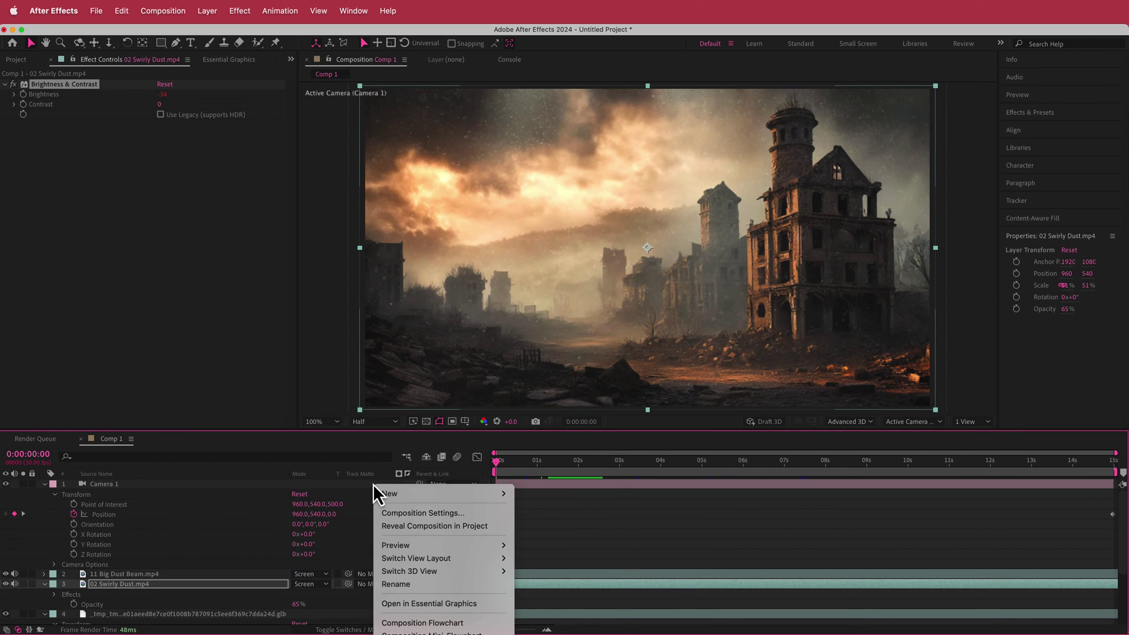
pyautogui.moveTo(415, 494)
pyautogui.click(592, 525)
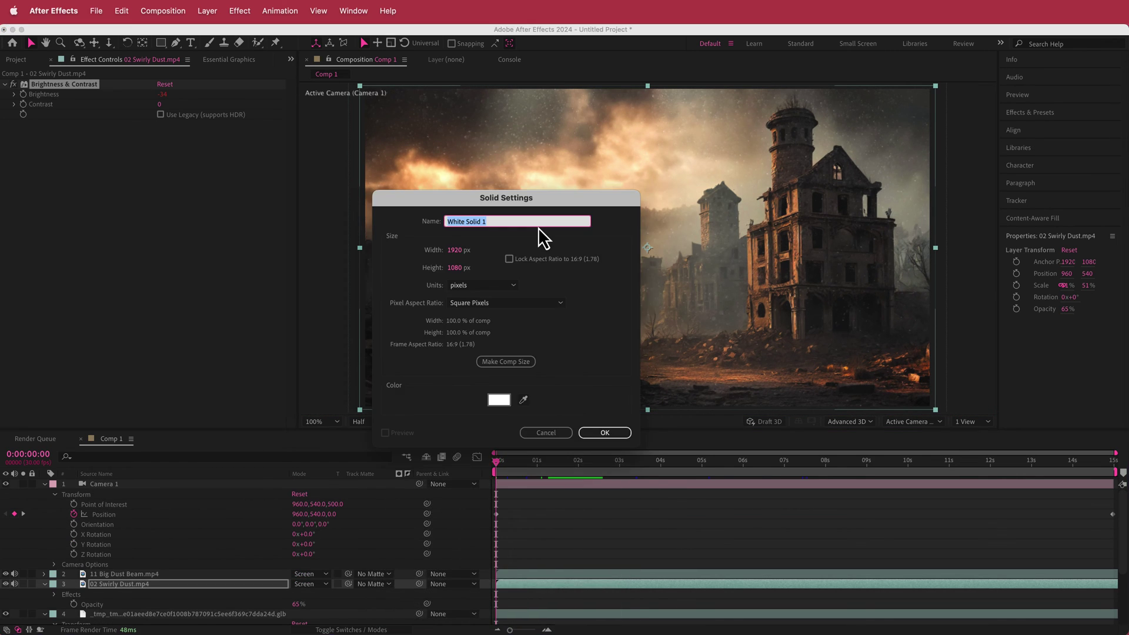
pyautogui.write('FOG')
pyautogui.press('Return')
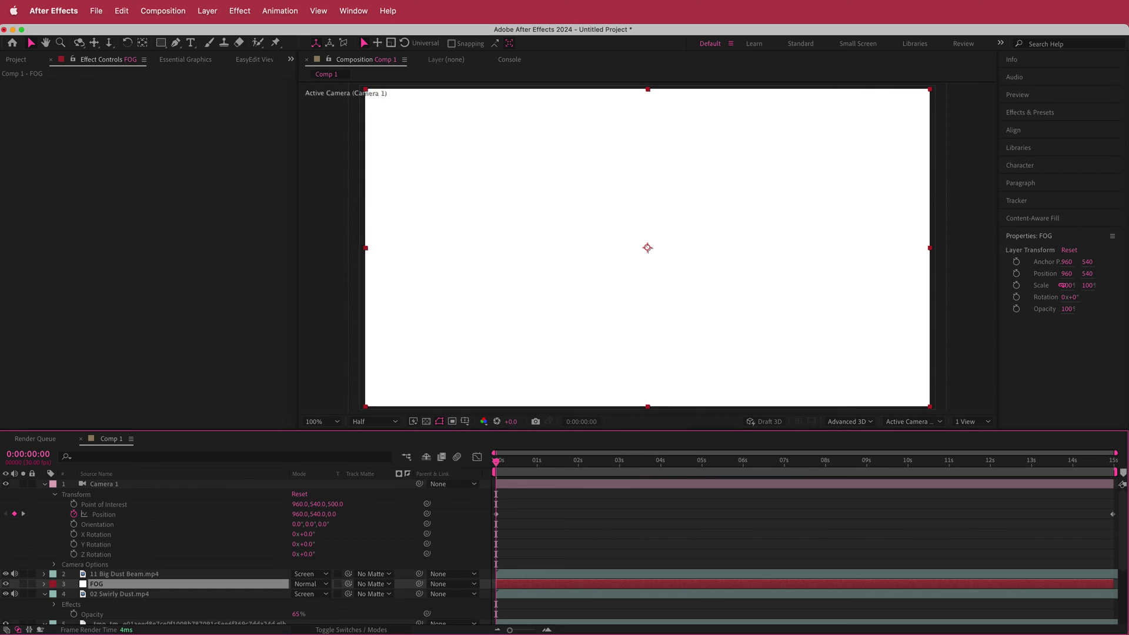
# - Apply Fractal Noise to FOG with Contrast set to 150
pyautogui.hotkey('ctrl', 'space')
pyautogui.write('fra')
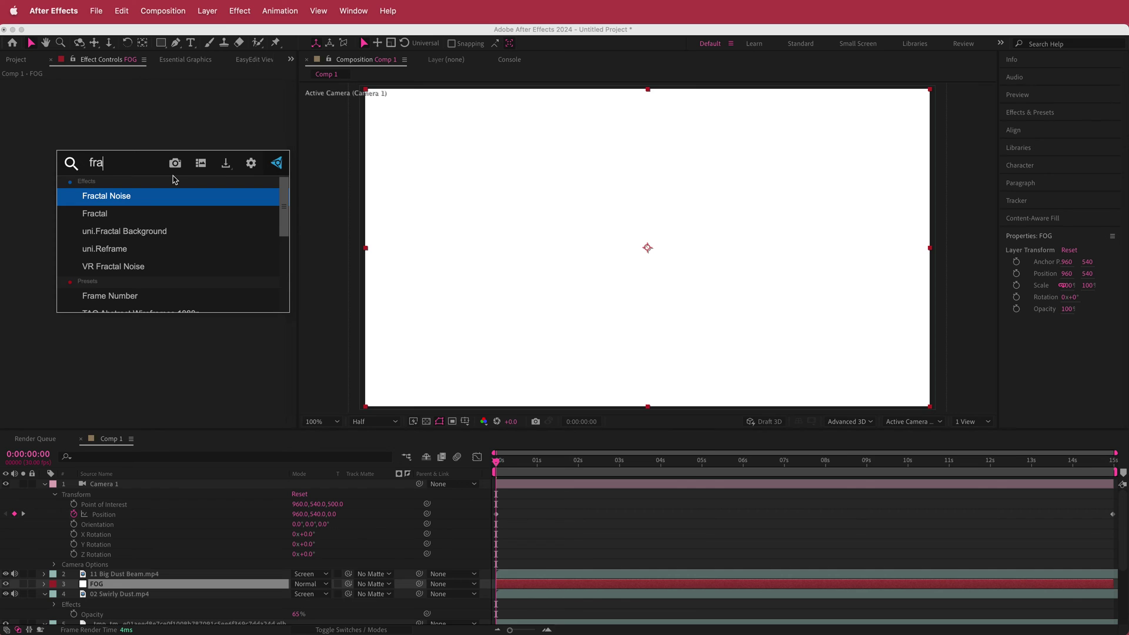
pyautogui.press('Return')
pyautogui.click(166, 125)
pyautogui.write('150')
pyautogui.press('Return')
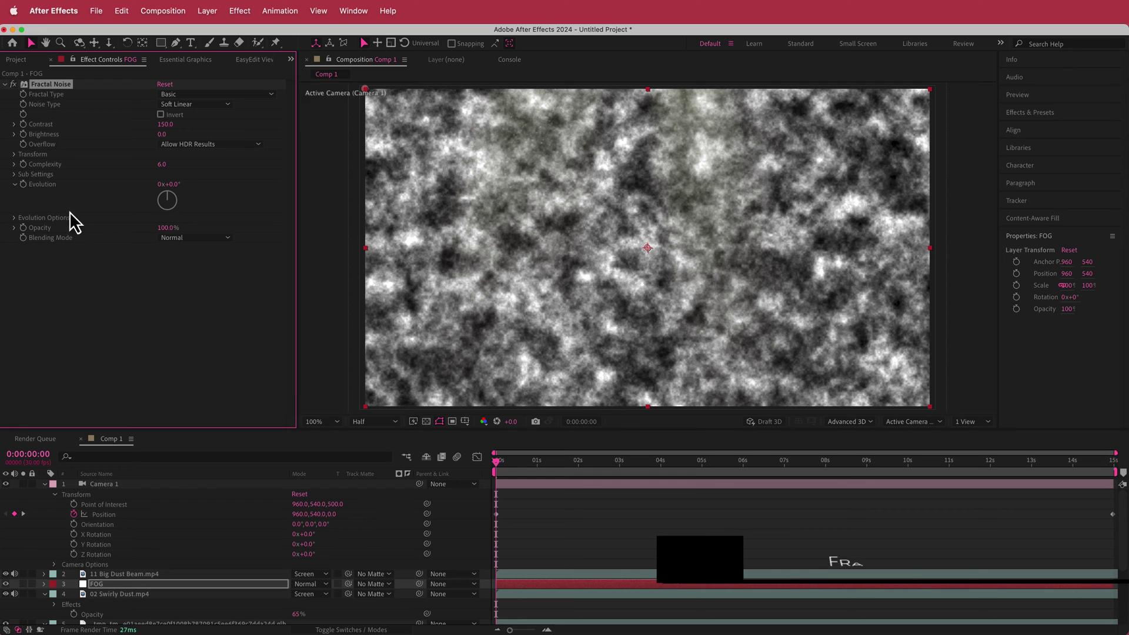
# - Keyframe Evolution from 0x at the start to 1x at the comp's end, then scrub back
pyautogui.click(23, 185)
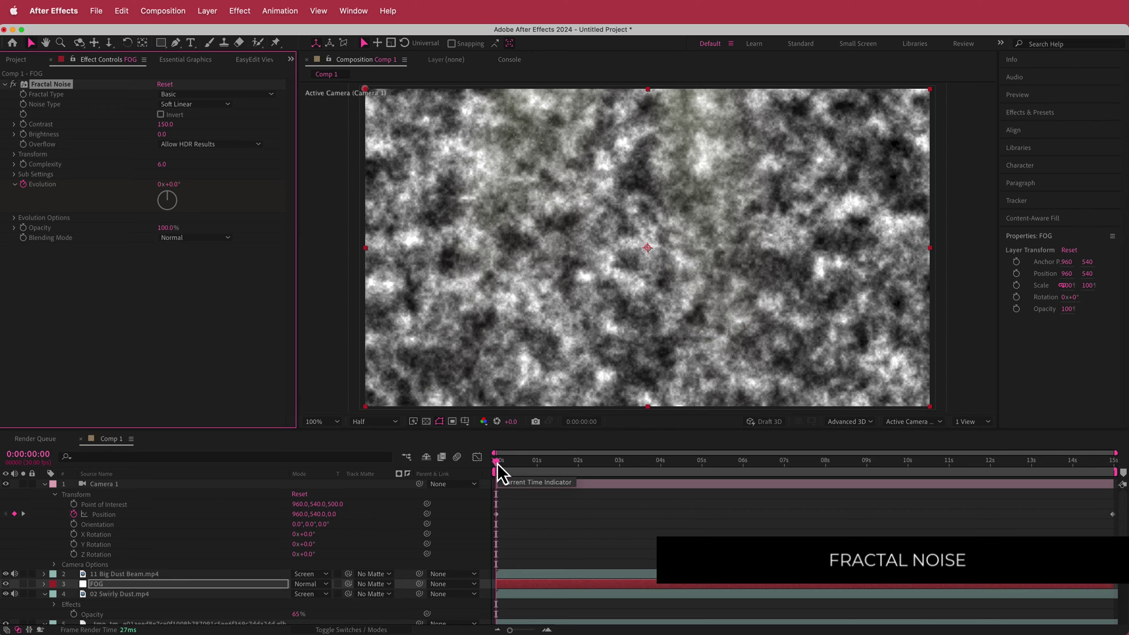
pyautogui.moveTo(499, 471); pyautogui.dragTo(1115, 464)
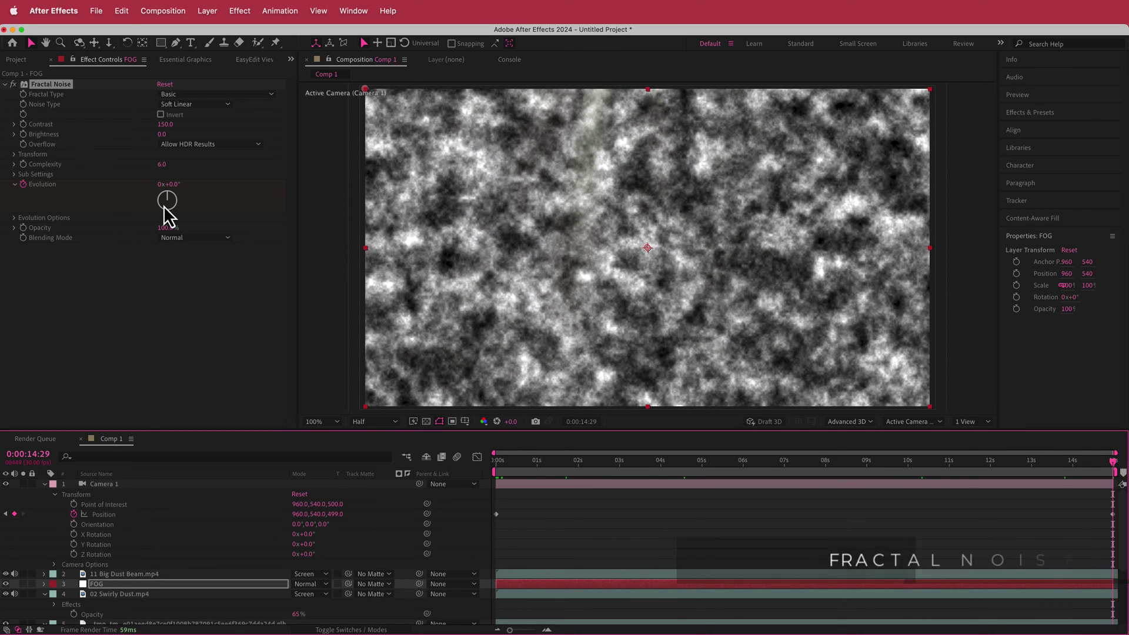
pyautogui.click(160, 184)
pyautogui.write('1')
pyautogui.press('Return')
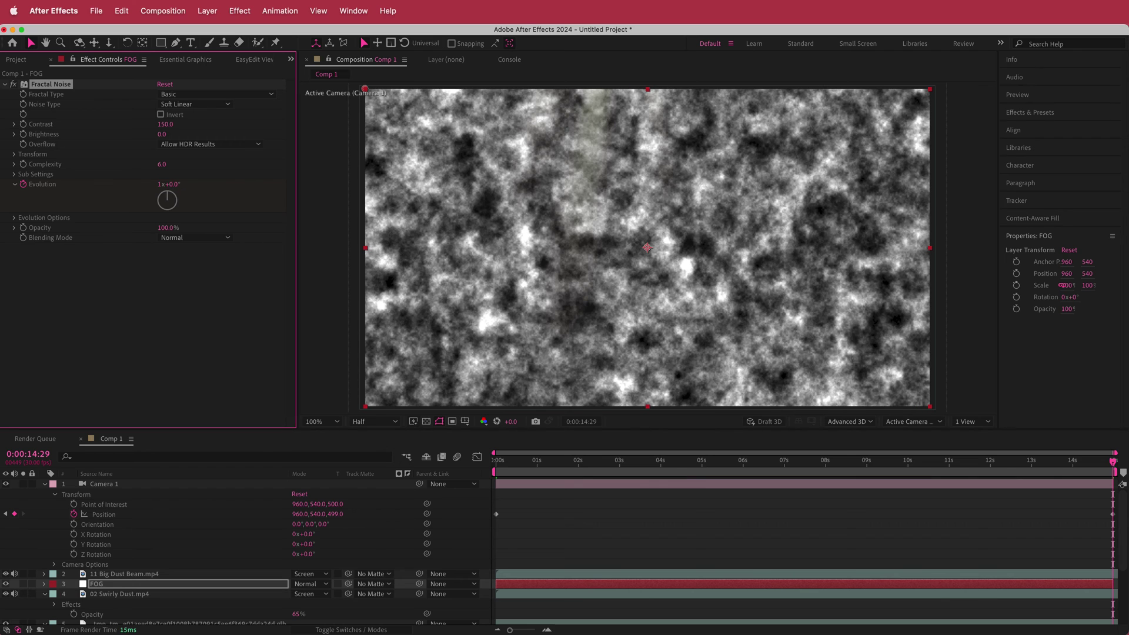
pyautogui.moveTo(1115, 467); pyautogui.dragTo(486, 483)
# - Keyframe Offset Turbulence at 0s and move it to 1066,605 at the comp's last frame
pyautogui.press('Home')
pyautogui.click(18, 160)
pyautogui.click(15, 155)
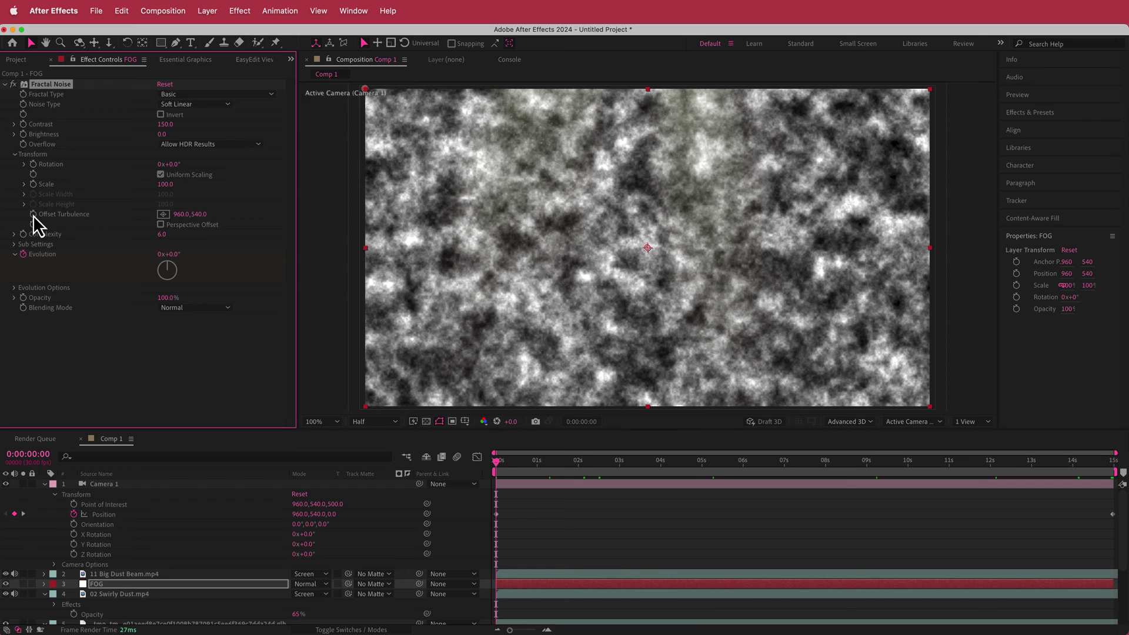
pyautogui.click(25, 184)
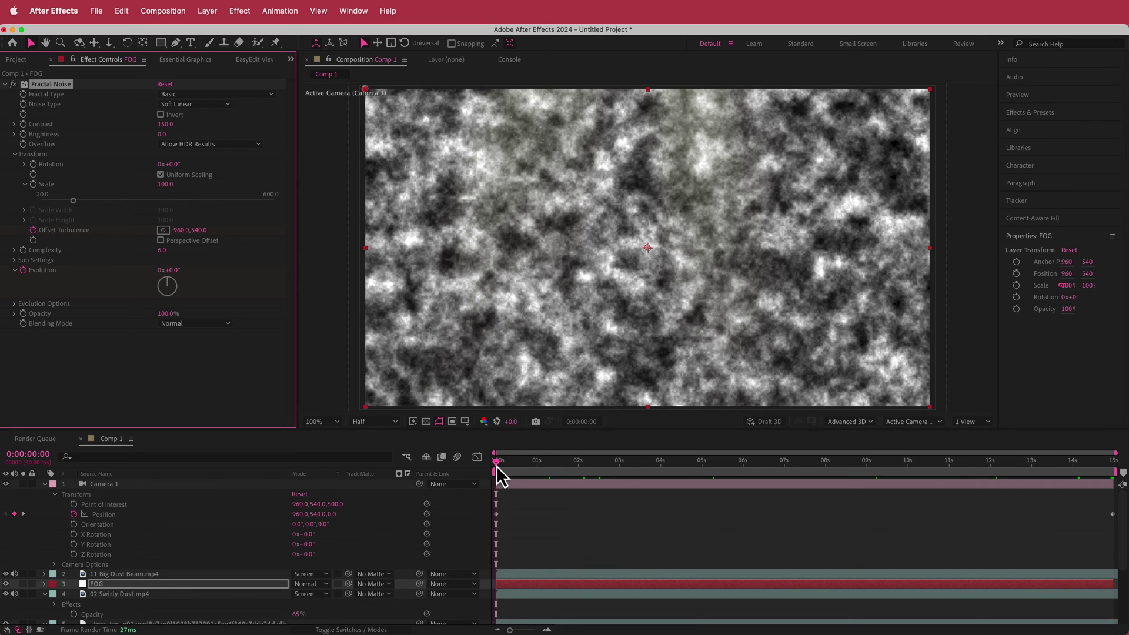
pyautogui.moveTo(496, 461); pyautogui.dragTo(1117, 459)
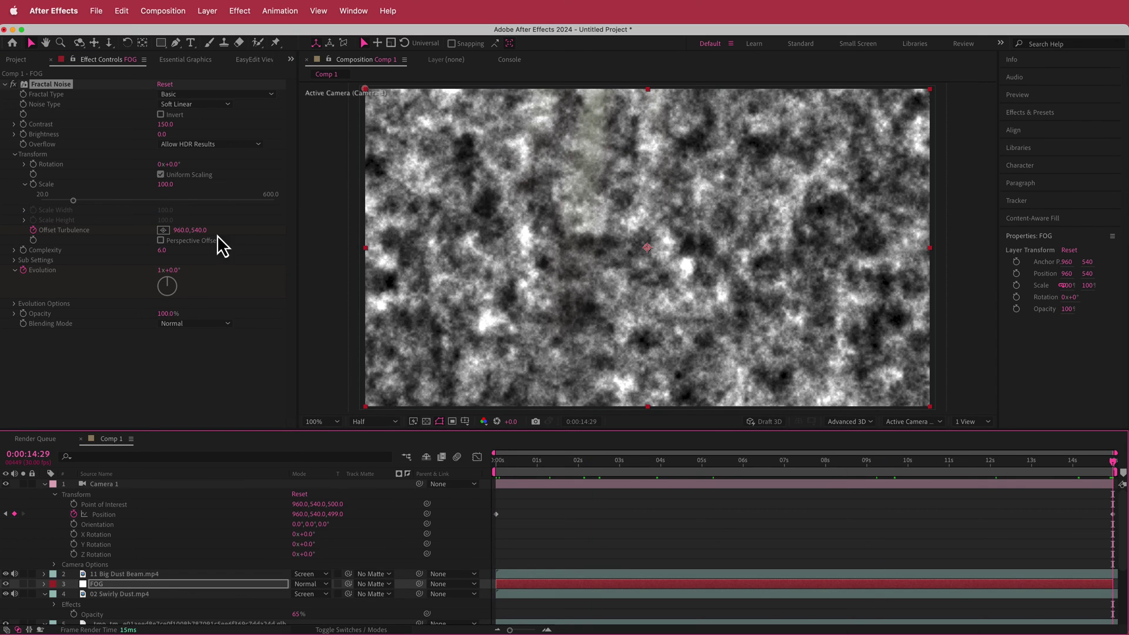
pyautogui.moveTo(198, 232); pyautogui.dragTo(237, 231)
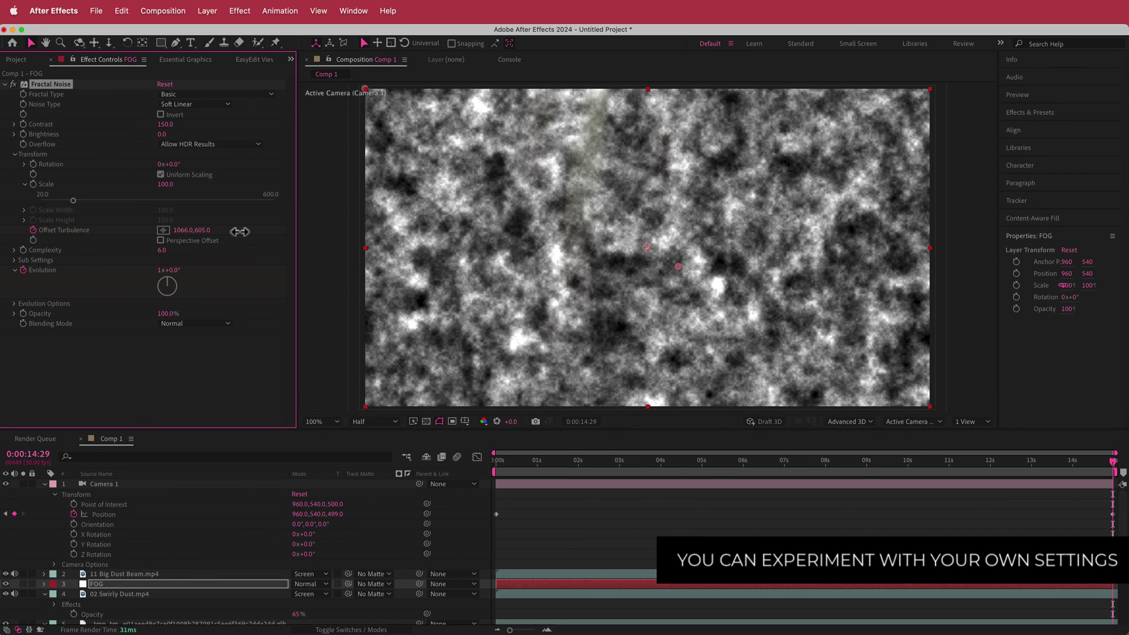
pyautogui.moveTo(1116, 469)
pyautogui.mouseDown()
pyautogui.moveTo(911, 473)
pyautogui.moveTo(647, 450)
pyautogui.moveTo(562, 469)
pyautogui.moveTo(478, 468)
pyautogui.moveTo(1126, 472)
pyautogui.mouseUp()
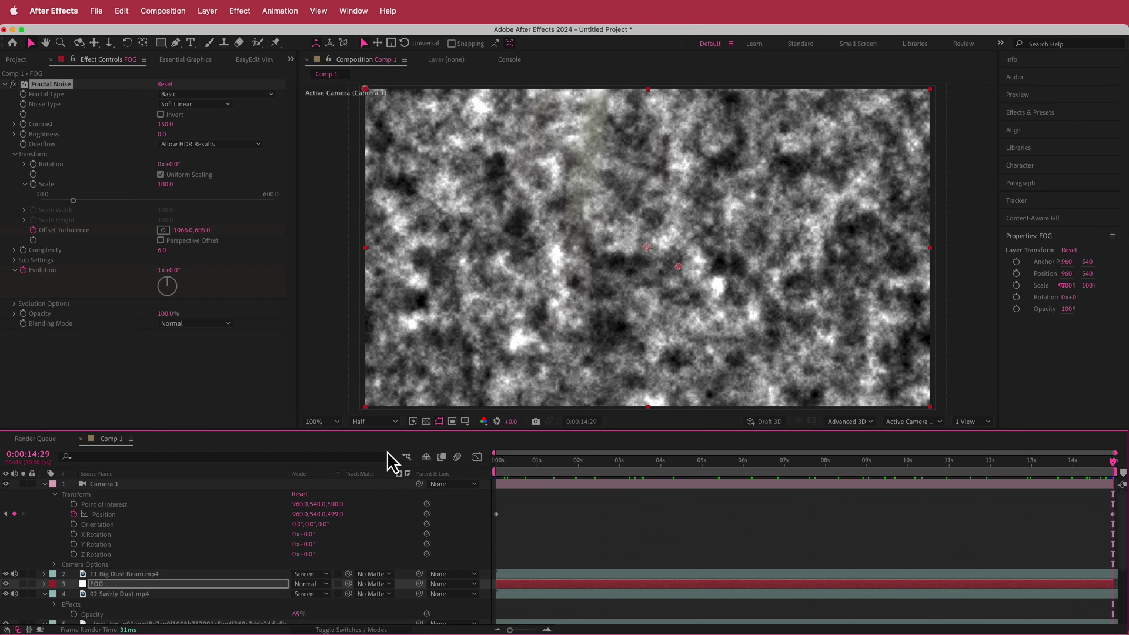
# - Set the FOG layer to Screen mode at 10% opacity and scrub to preview the haze
pyautogui.press('Home')
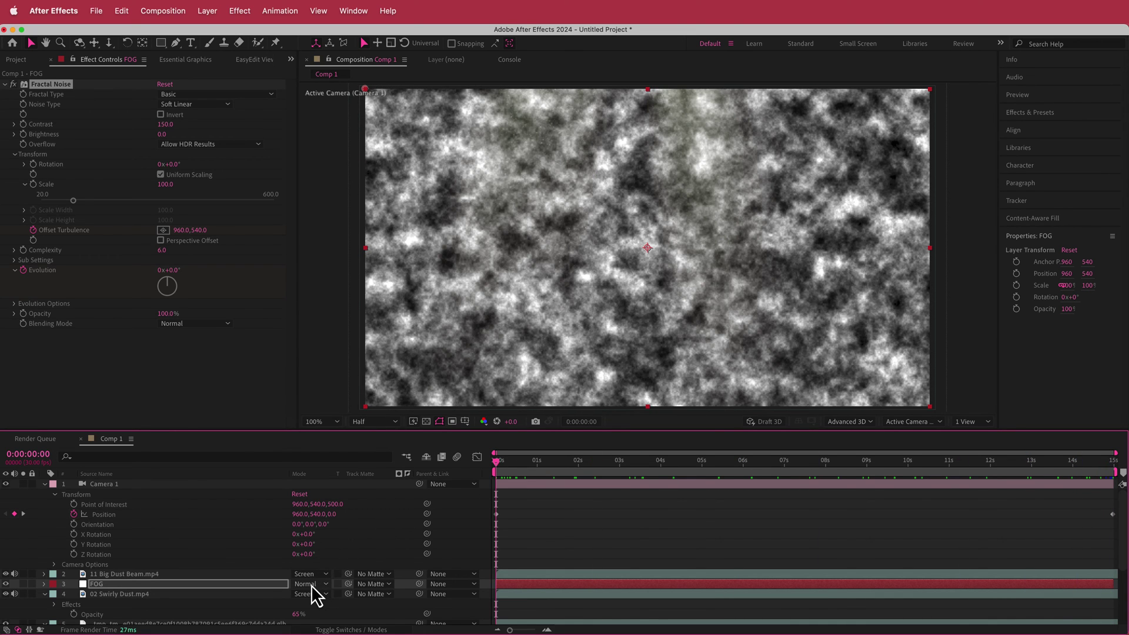
pyautogui.click(312, 585)
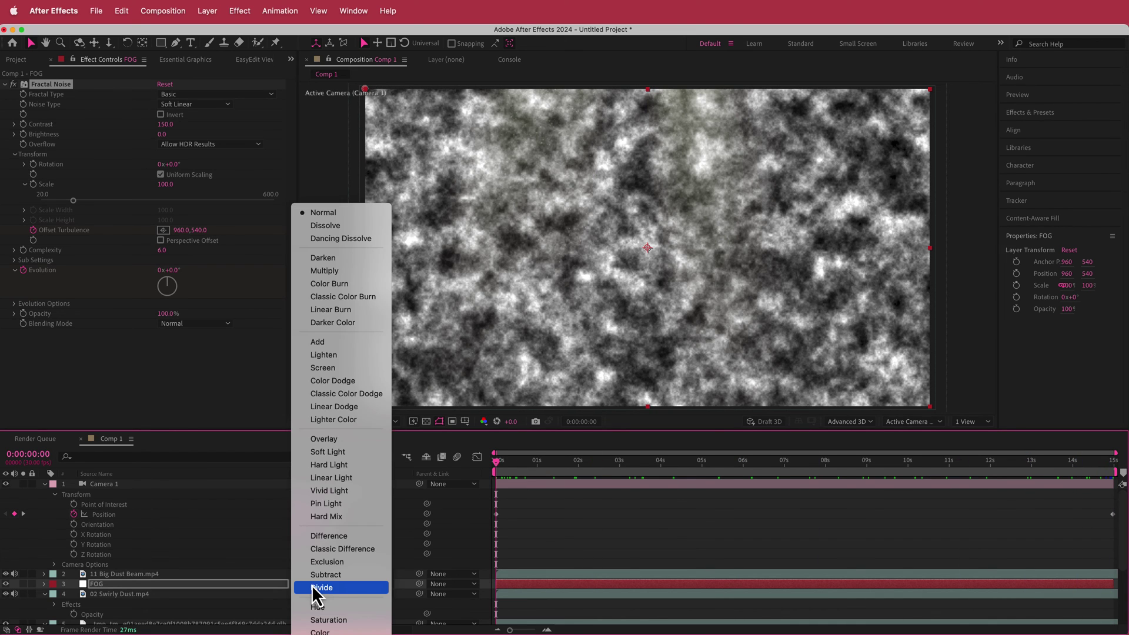
pyautogui.click(340, 371)
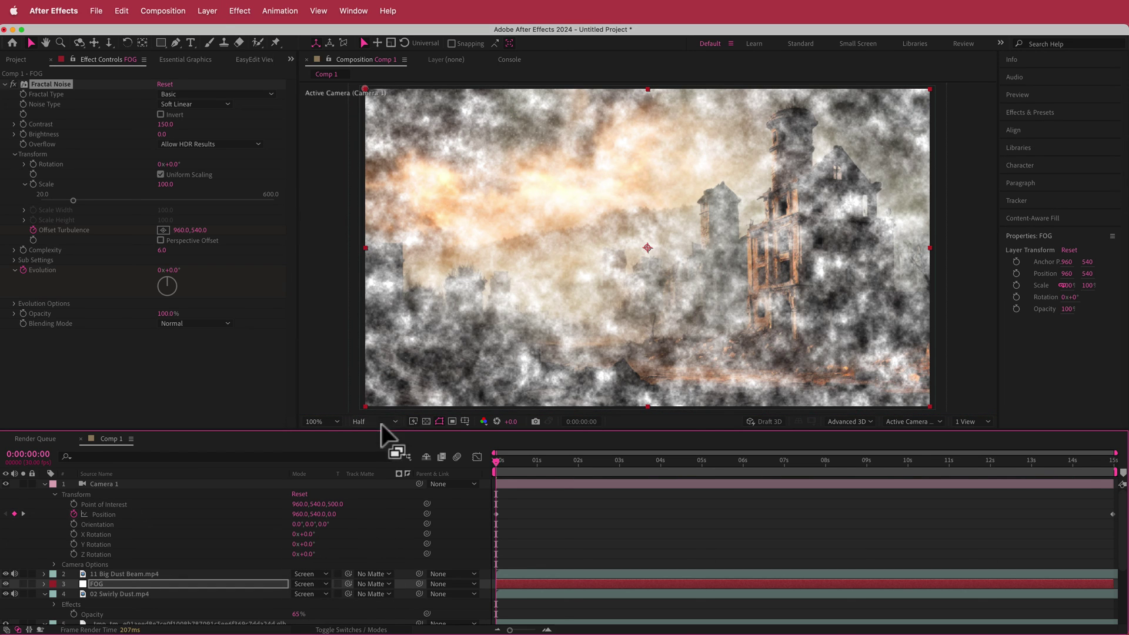
pyautogui.press('t')
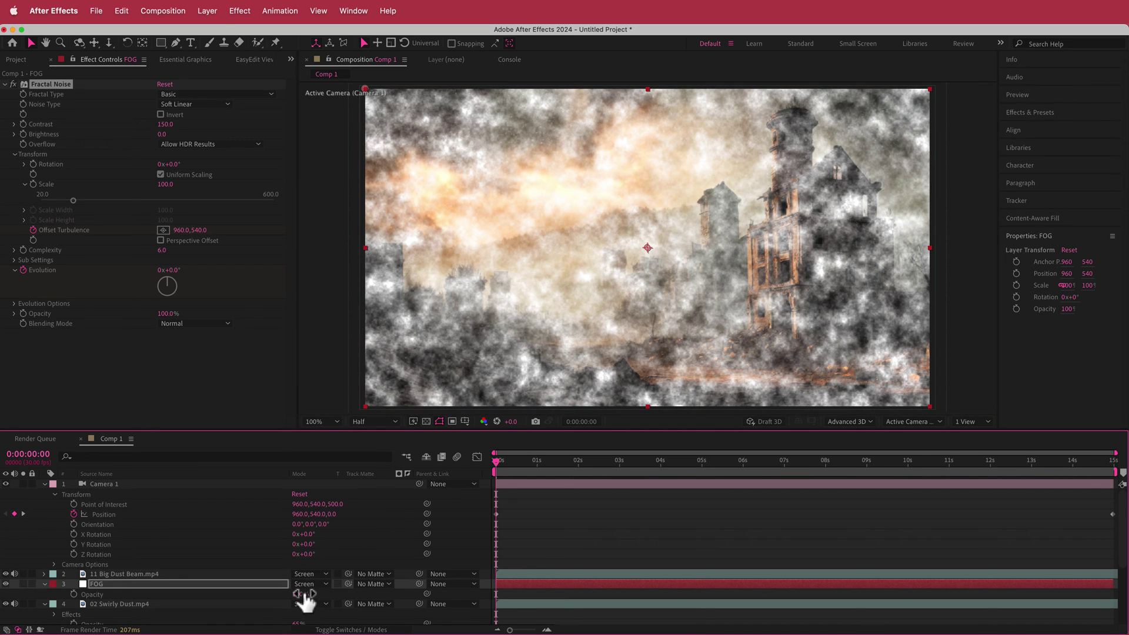
pyautogui.click(300, 594)
pyautogui.write('10')
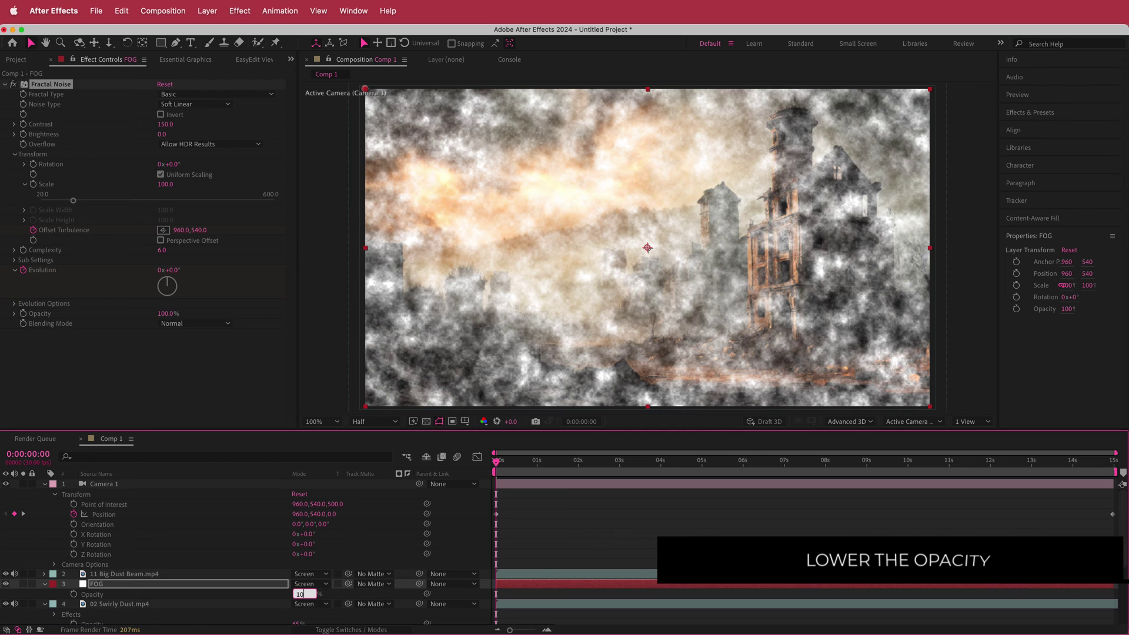
pyautogui.press('Return')
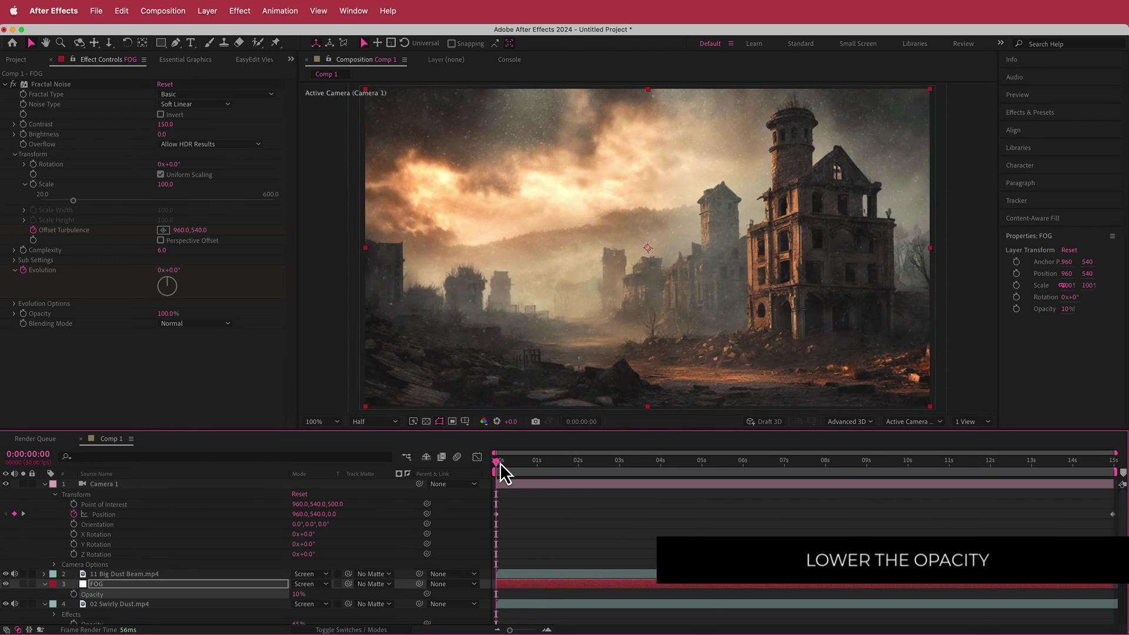
pyautogui.moveTo(501, 463); pyautogui.dragTo(398, 481)
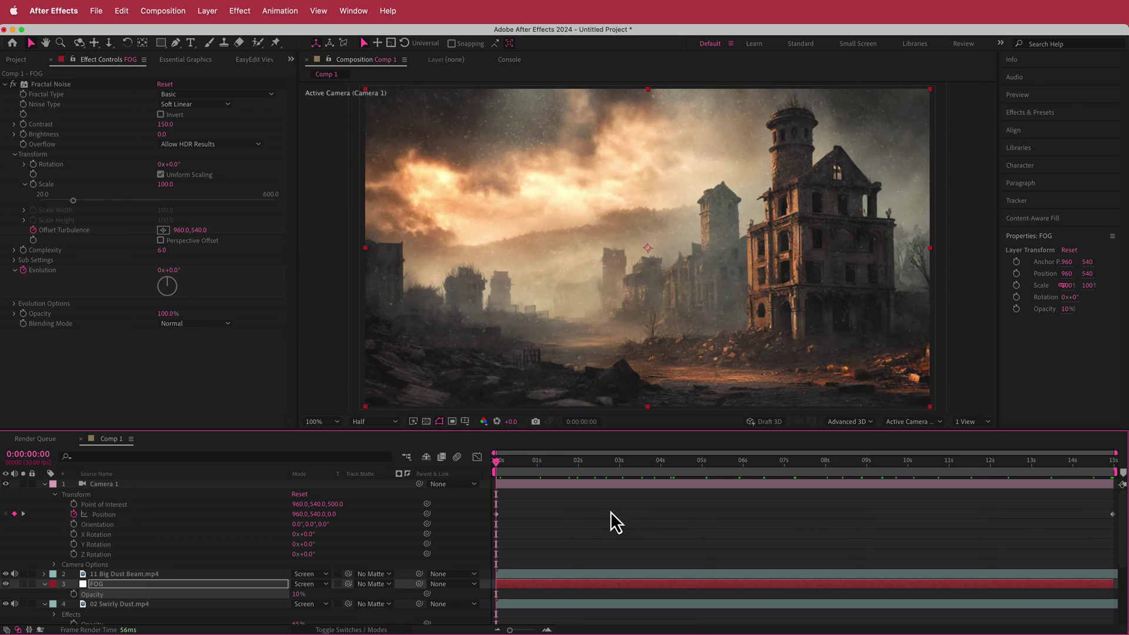
# - Check Camera 1's final Position keyframe, then preview the push-in from 0:00
pyautogui.click(1113, 514)
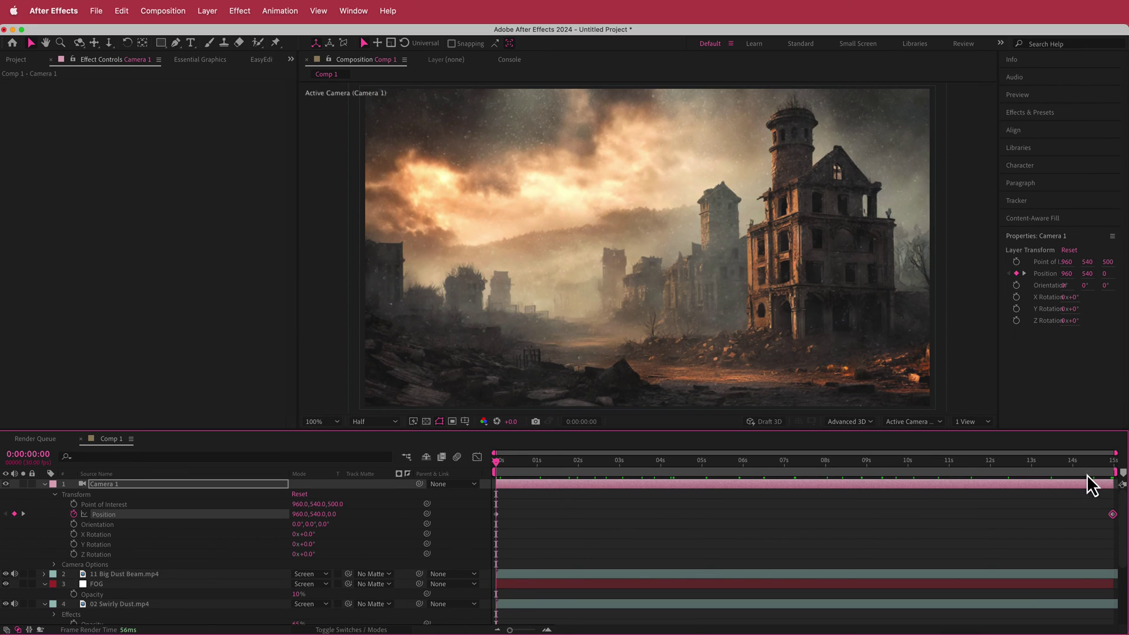
pyautogui.click(1115, 465)
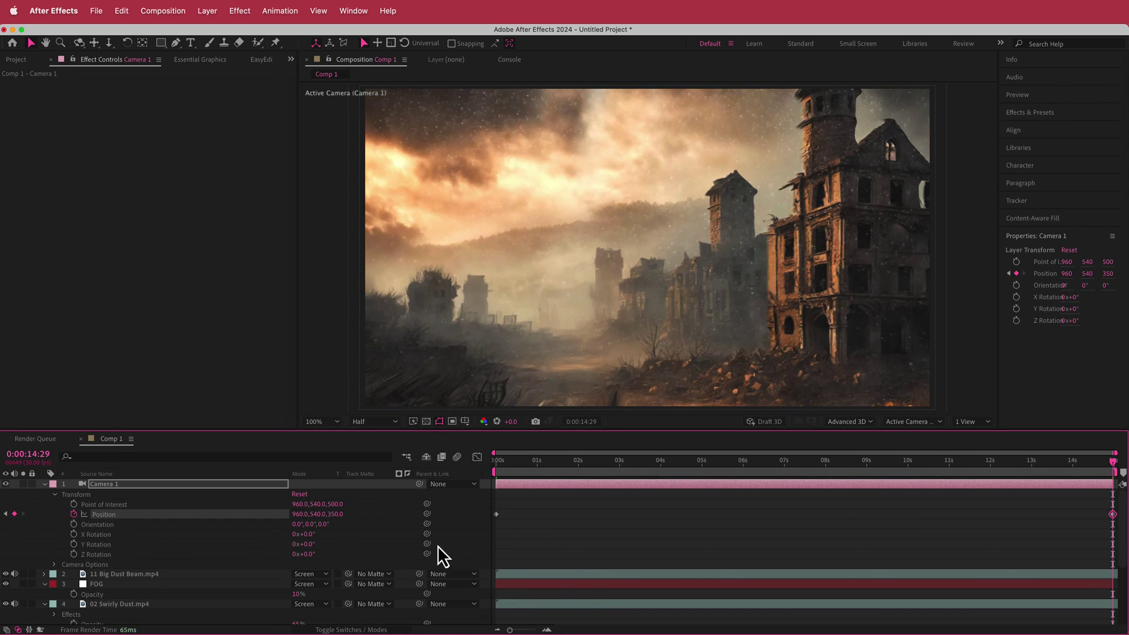
pyautogui.moveTo(1109, 461); pyautogui.dragTo(465, 498)
pyautogui.press('space')
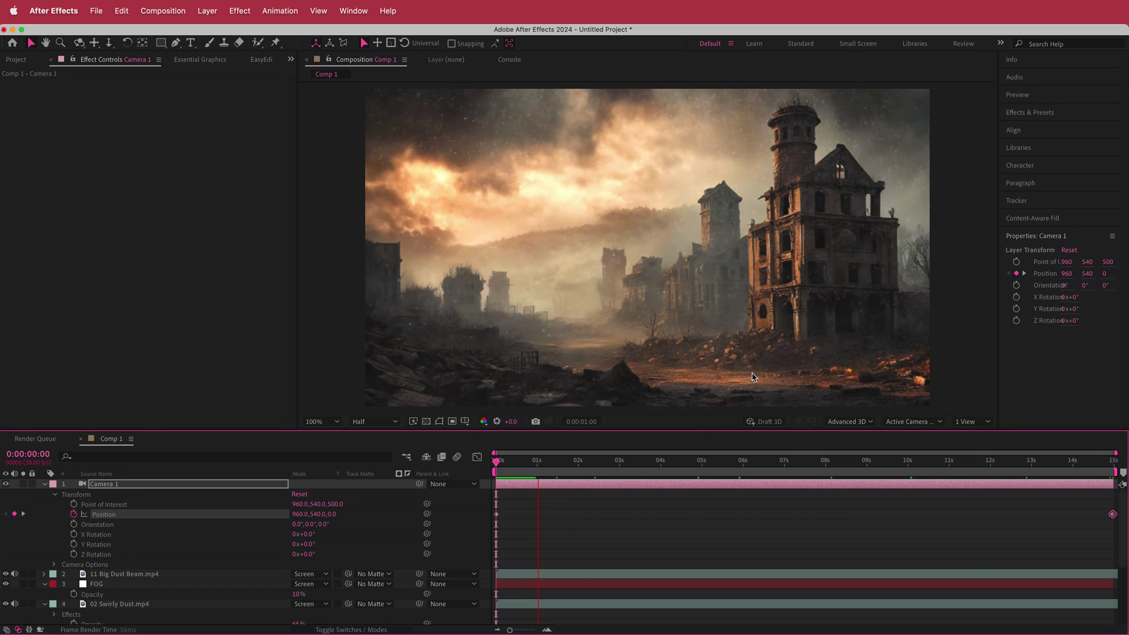
pyautogui.press('space')
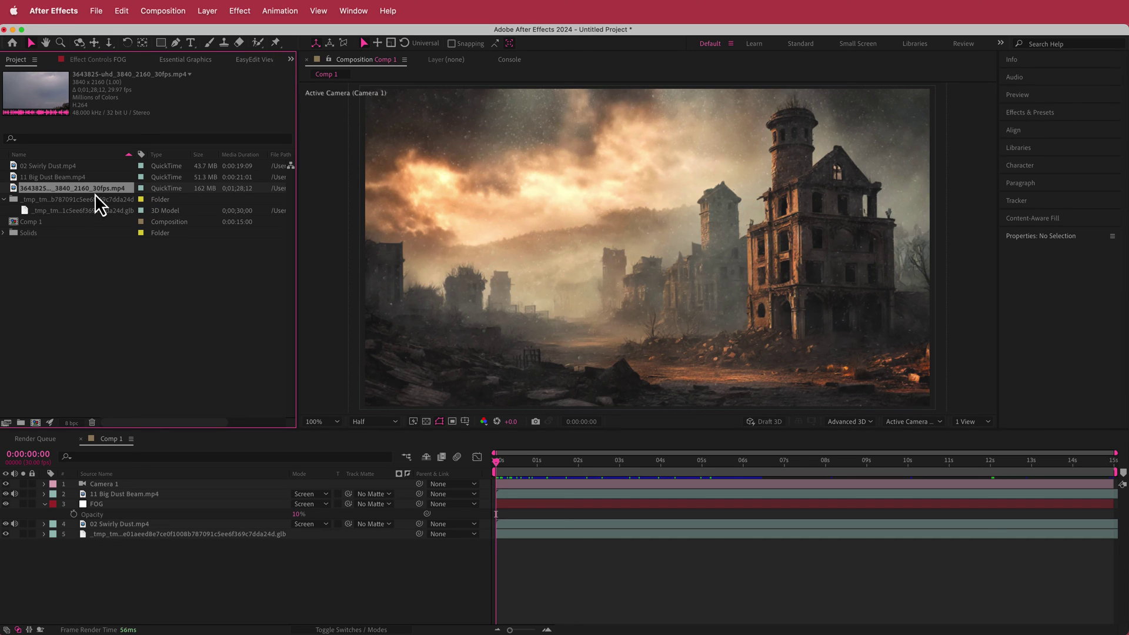
# - Place the 3643825 sky clip in Comp 1 at 52% scale and 81% opacity
pyautogui.moveTo(96, 189); pyautogui.dragTo(155, 488)
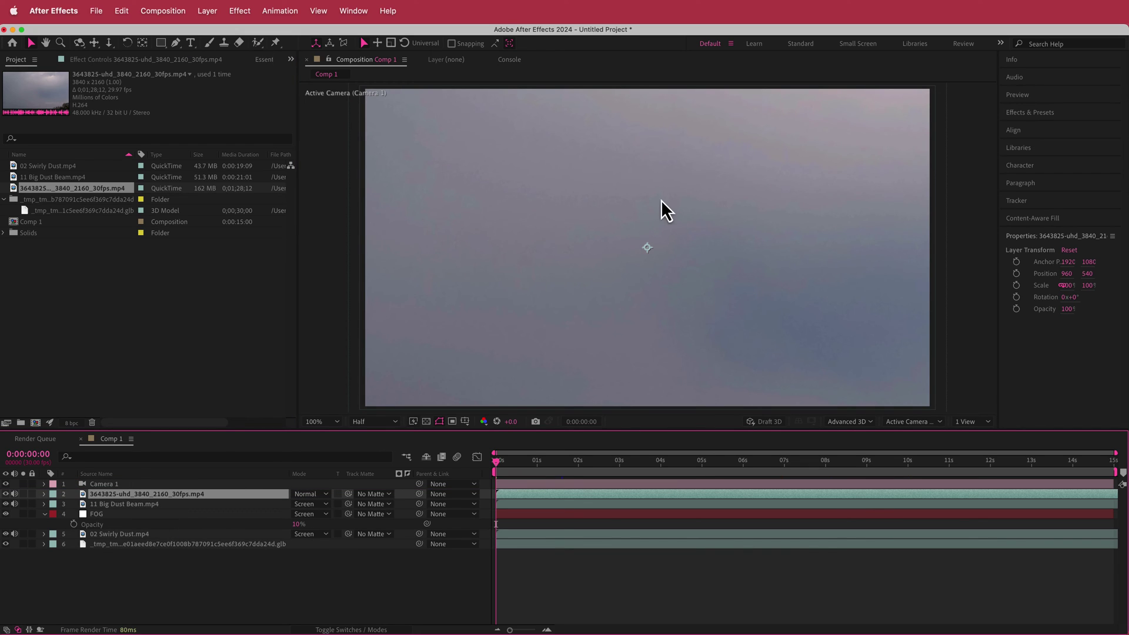
pyautogui.press('s')
pyautogui.moveTo(310, 504); pyautogui.dragTo(277, 502)
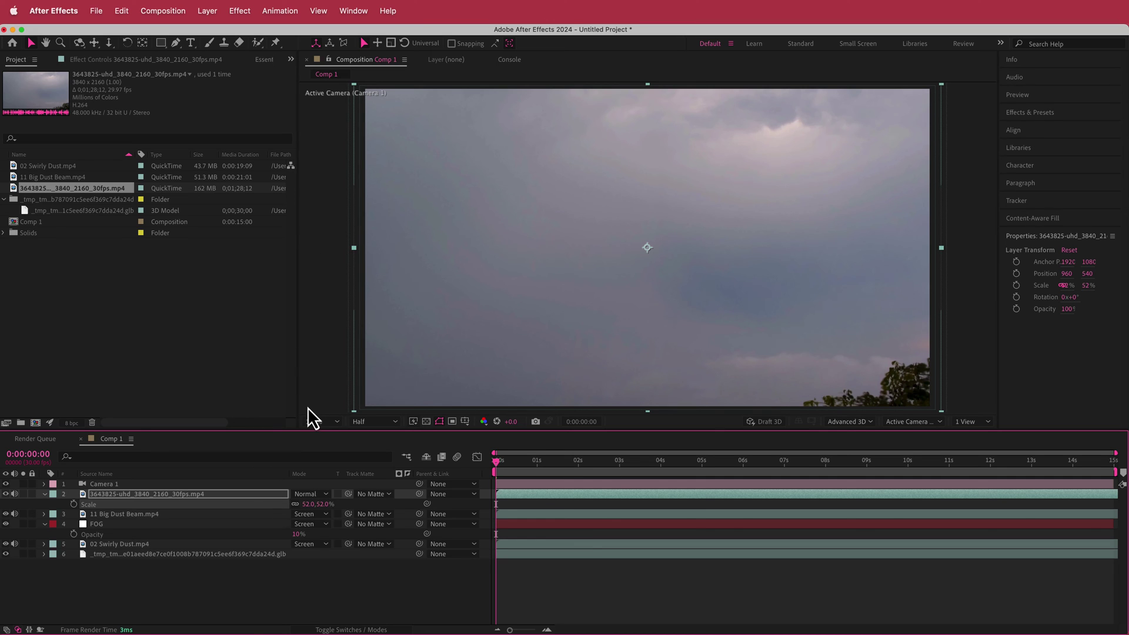
pyautogui.press('t')
pyautogui.moveTo(297, 504); pyautogui.dragTo(284, 504)
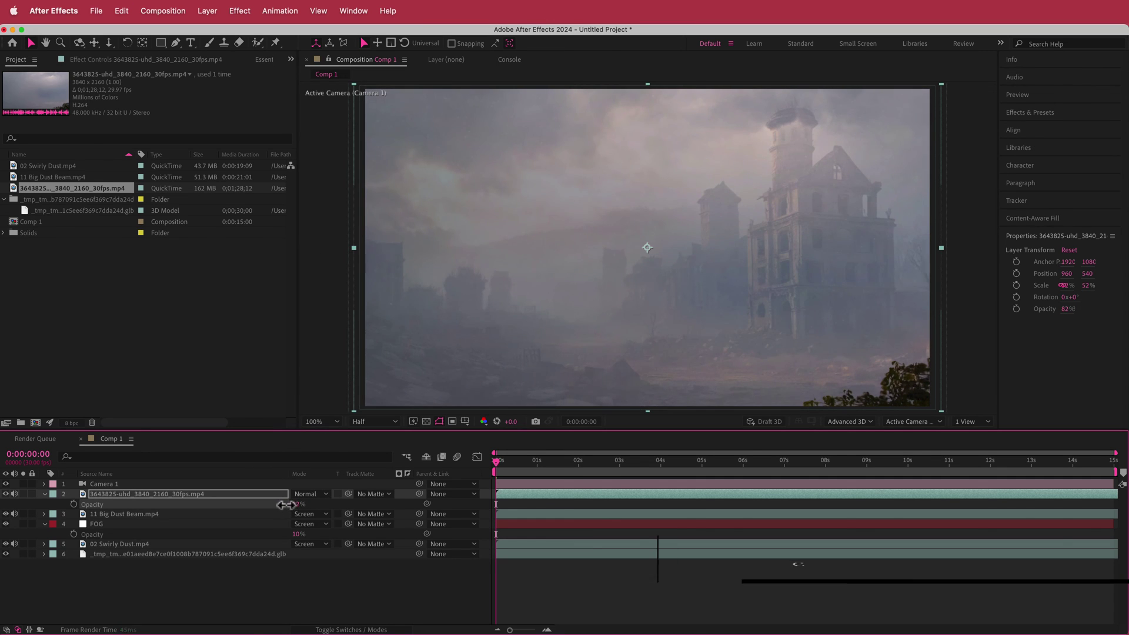
# - Draw a closed Pen mask tracing the ruins' skyline around the sky area
pyautogui.click(176, 42)
pyautogui.click(352, 181)
pyautogui.click(397, 189)
pyautogui.click(437, 227)
pyautogui.click(474, 240)
pyautogui.click(565, 222)
pyautogui.click(640, 205)
pyautogui.click(683, 188)
pyautogui.click(710, 140)
pyautogui.click(714, 85)
pyautogui.click(349, 86)
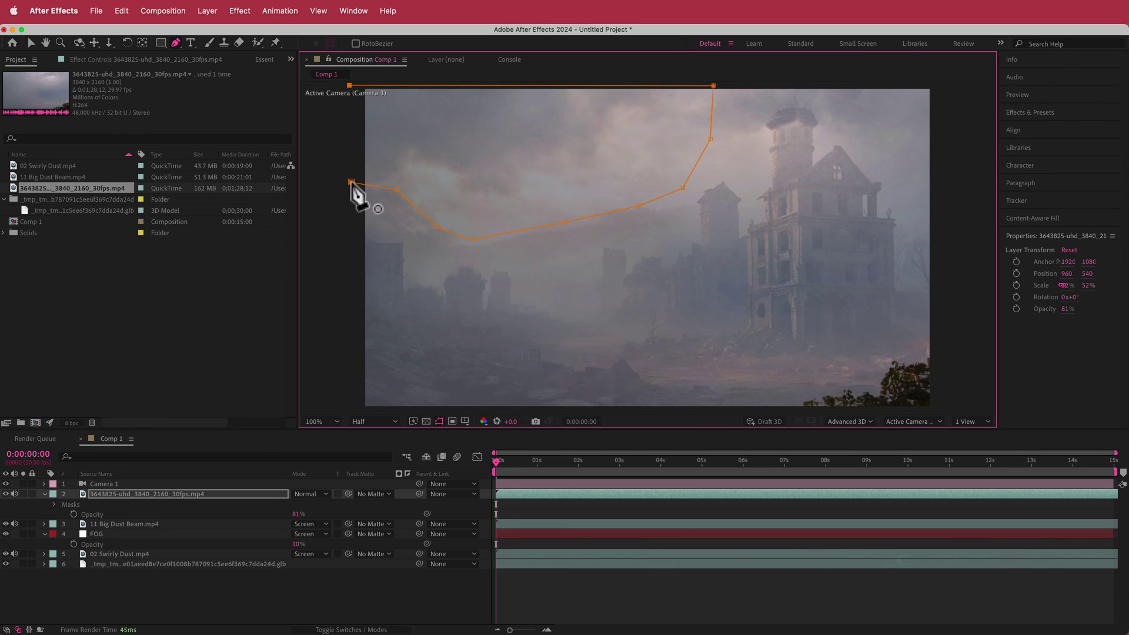
pyautogui.click(352, 182)
# - Feather the sky mask by 120 pixels and blend the sky clip in Overlay mode
pyautogui.press('f')
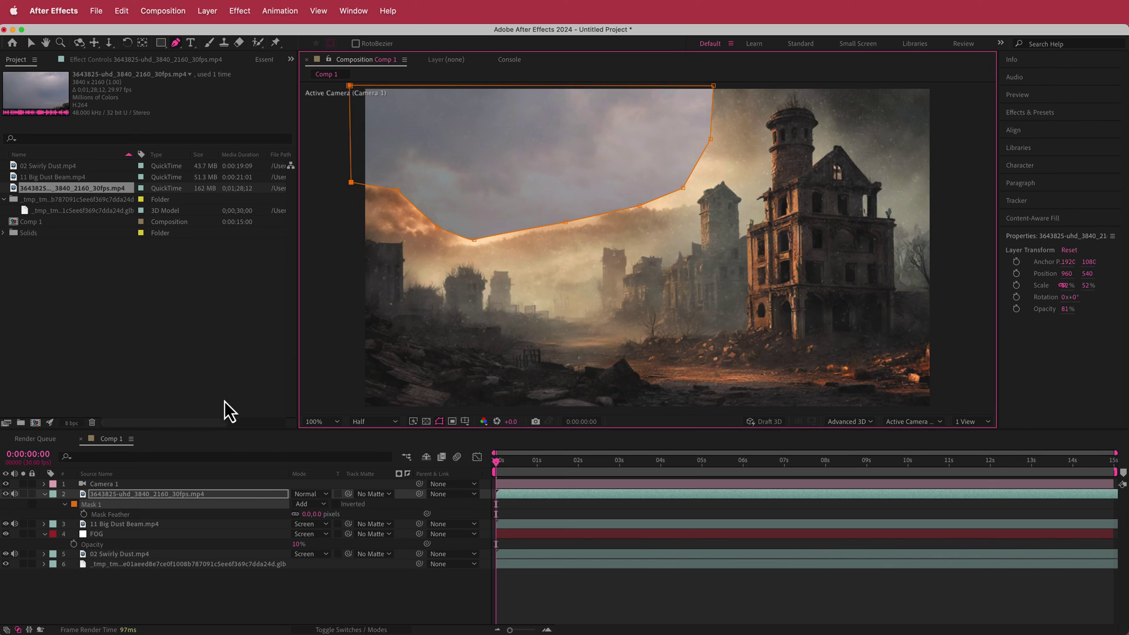
pyautogui.click(308, 514)
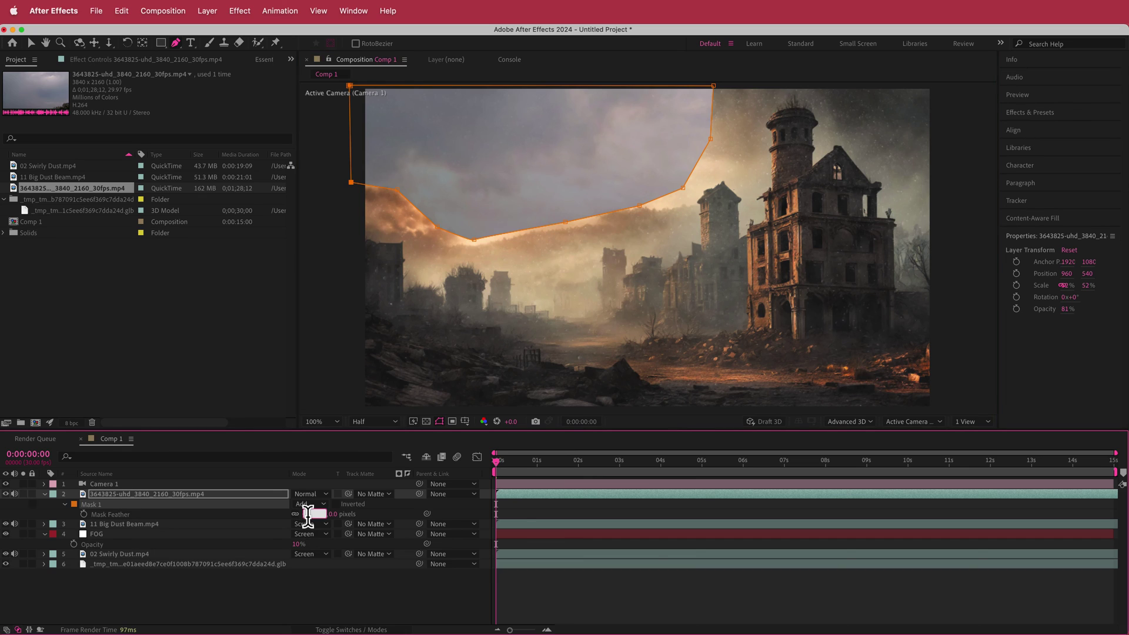
pyautogui.press('Return')
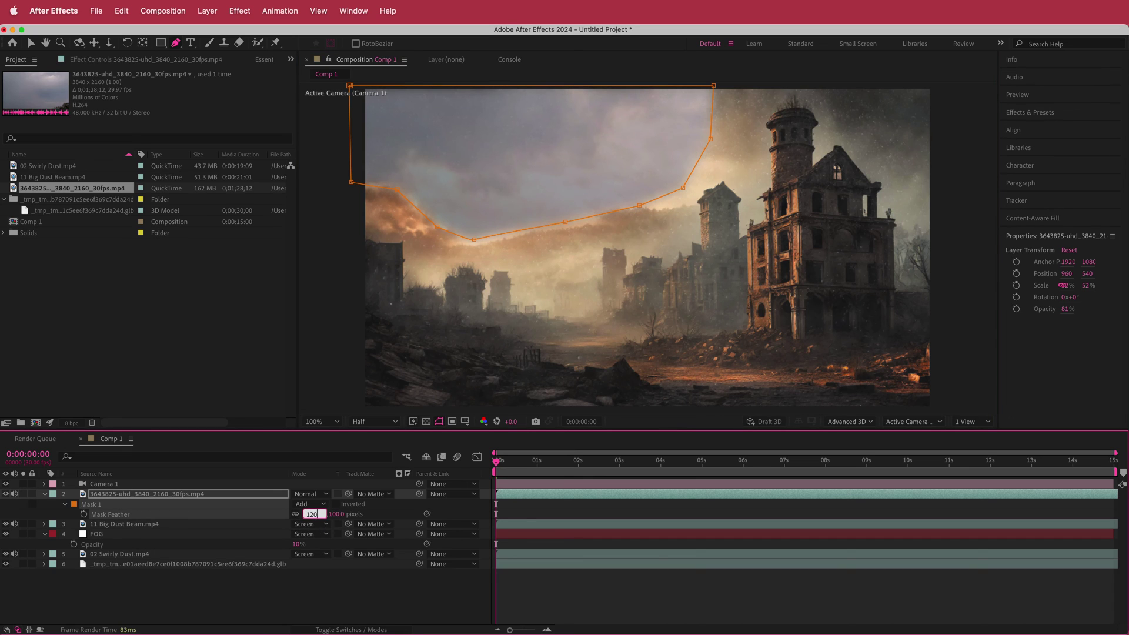
pyautogui.click(305, 495)
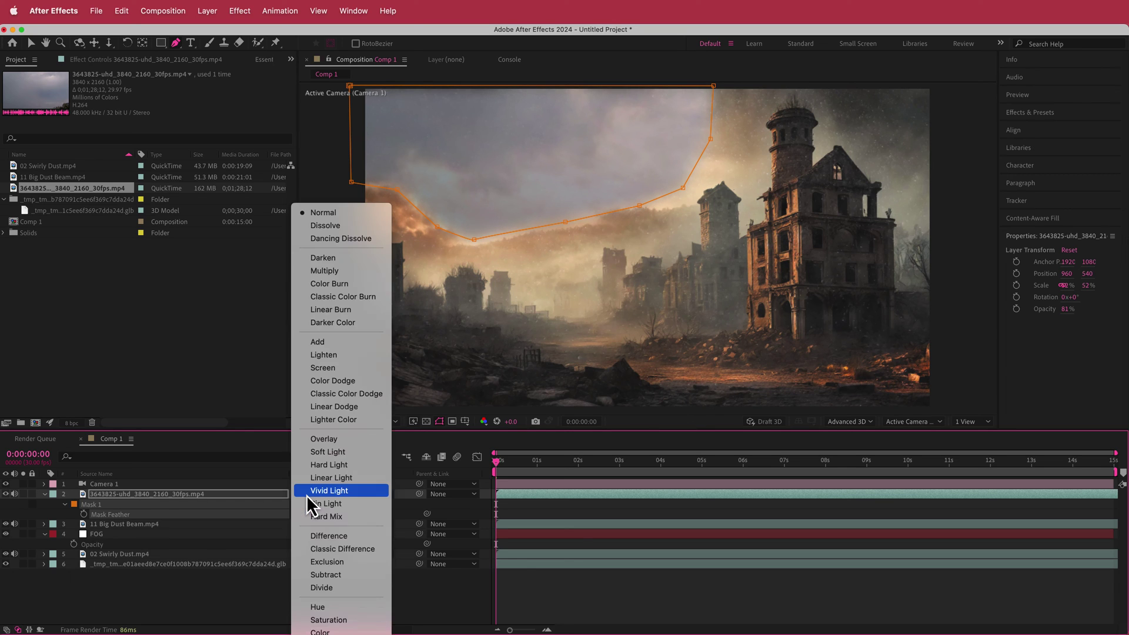
pyautogui.click(352, 444)
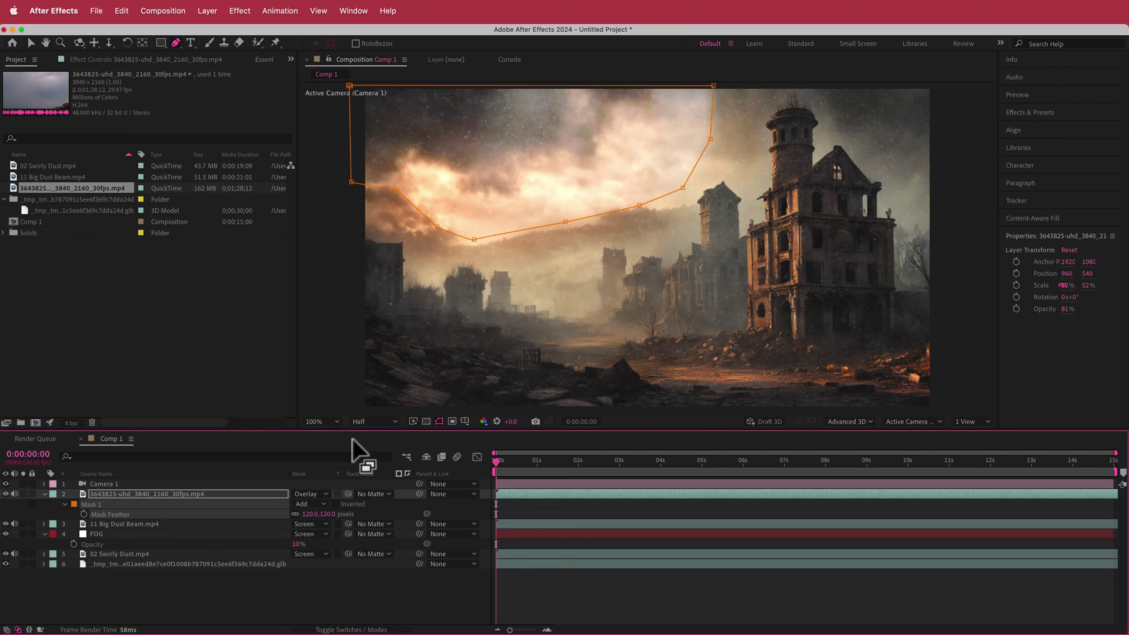
# - Scrub to around the two-second mark to catch the lightning in the sky
pyautogui.click(30, 42)
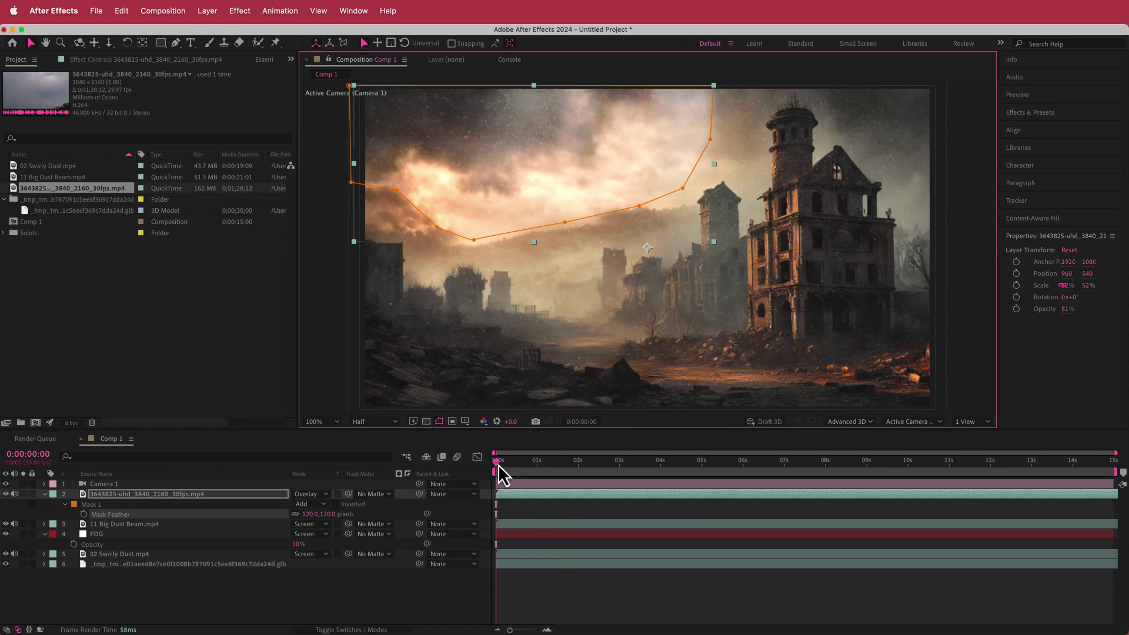
pyautogui.moveTo(499, 463); pyautogui.dragTo(577, 463)
pyautogui.hotkey('ctrl', 'shift', 'h')
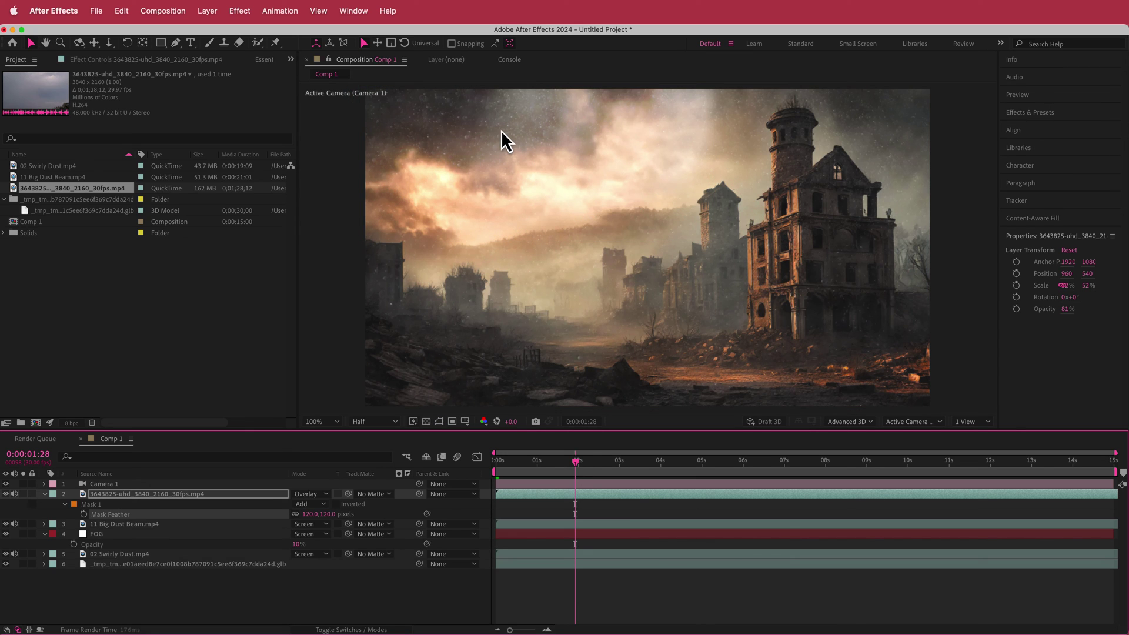
pyautogui.click(439, 422)
pyautogui.click(578, 463)
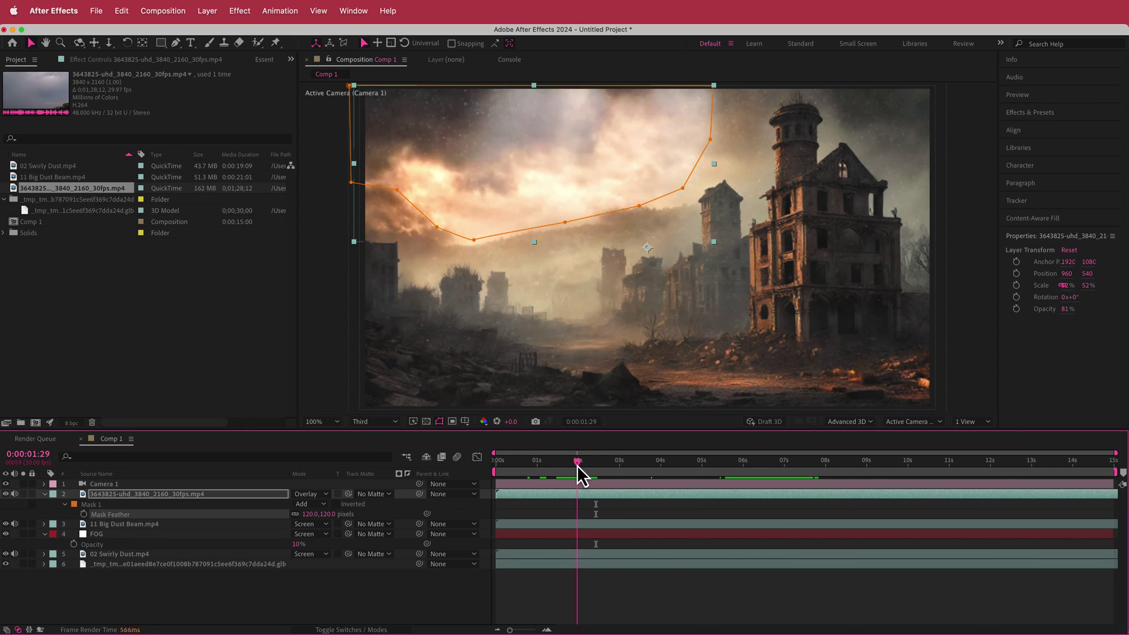
pyautogui.moveTo(578, 462); pyautogui.dragTo(581, 463)
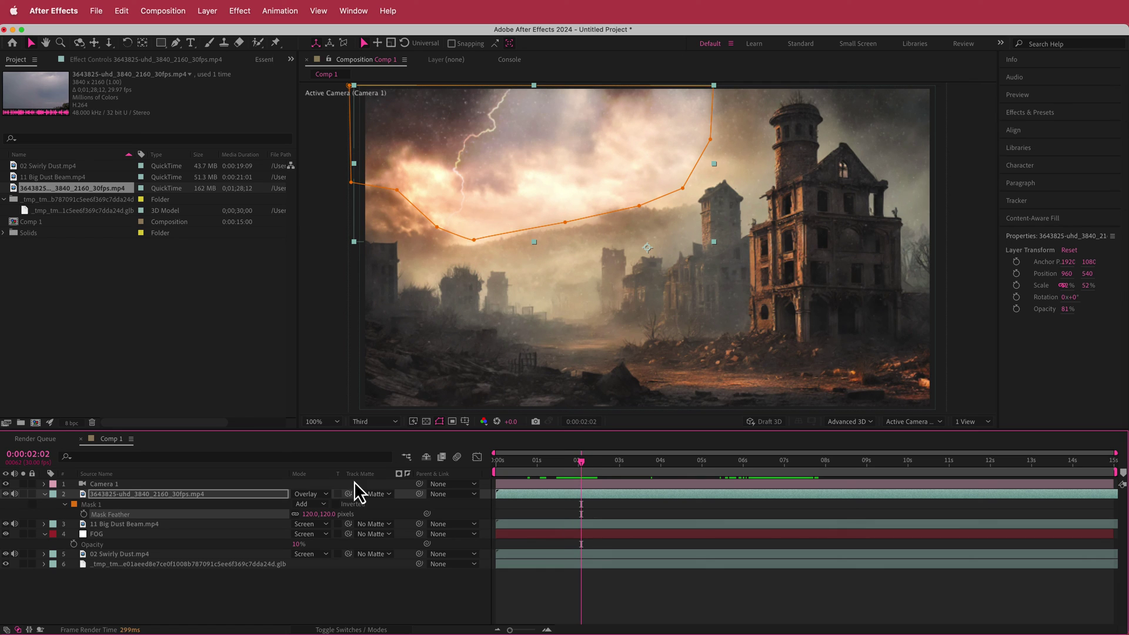
# - Add a new adjustment layer and apply Curves to it
pyautogui.rightClick(406, 494)
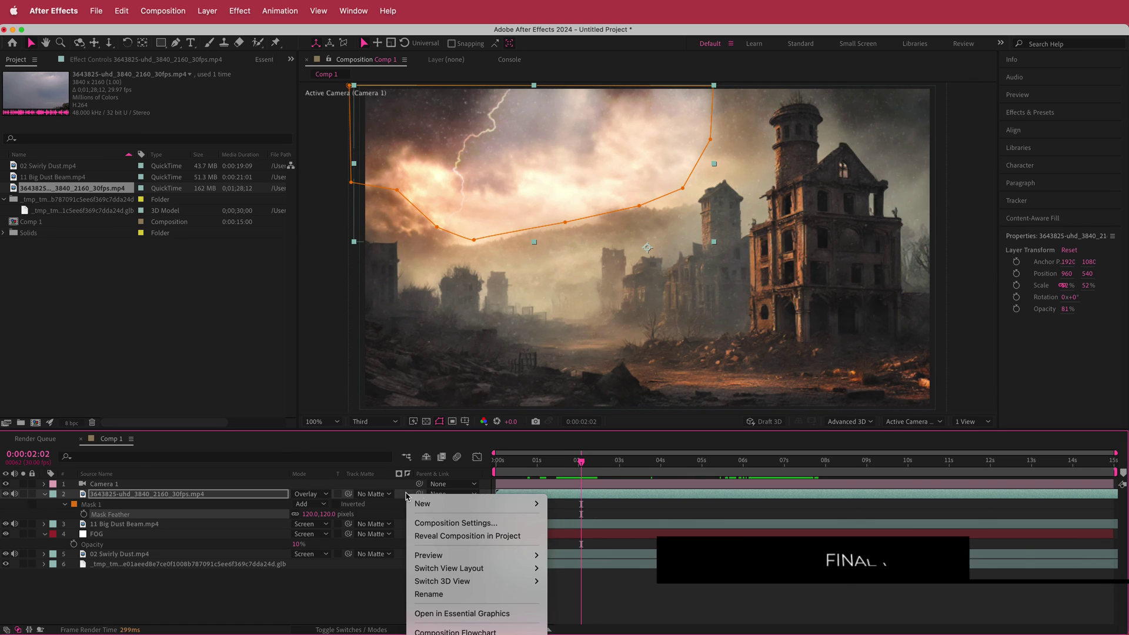
pyautogui.moveTo(440, 503)
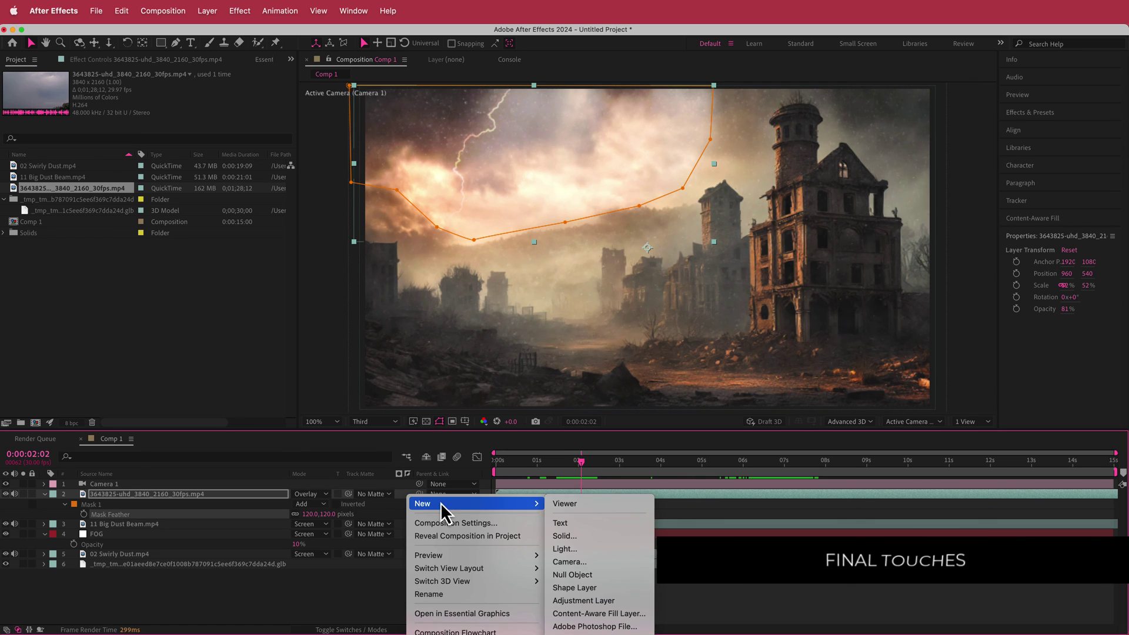
pyautogui.click(632, 600)
pyautogui.hotkey('ctrl', 'space')
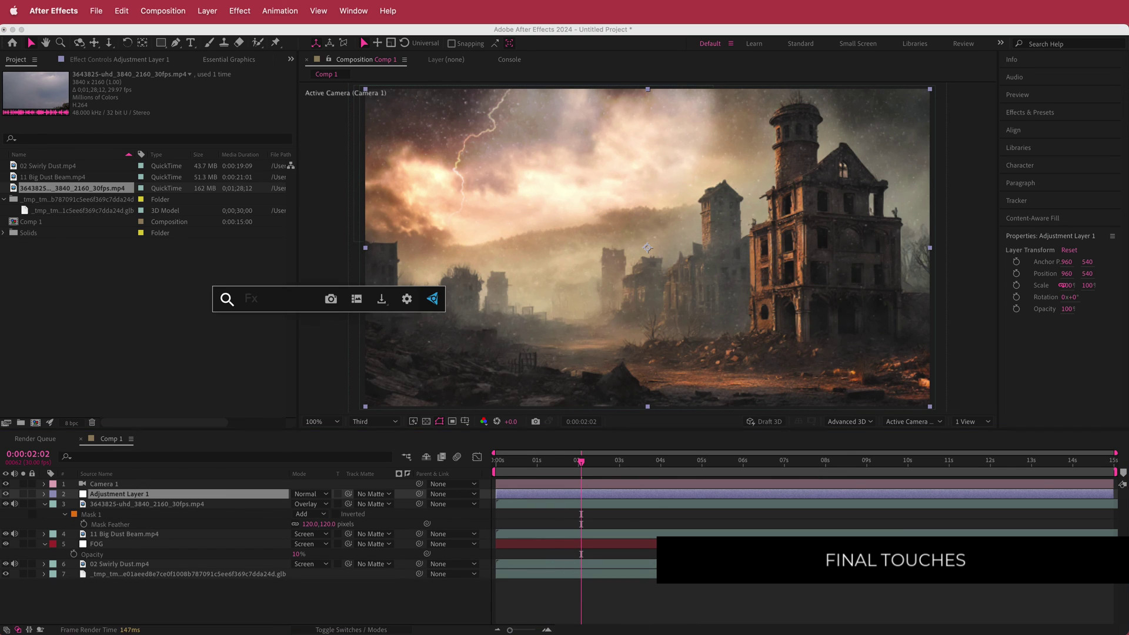
pyautogui.write('curv')
pyautogui.press('Return')
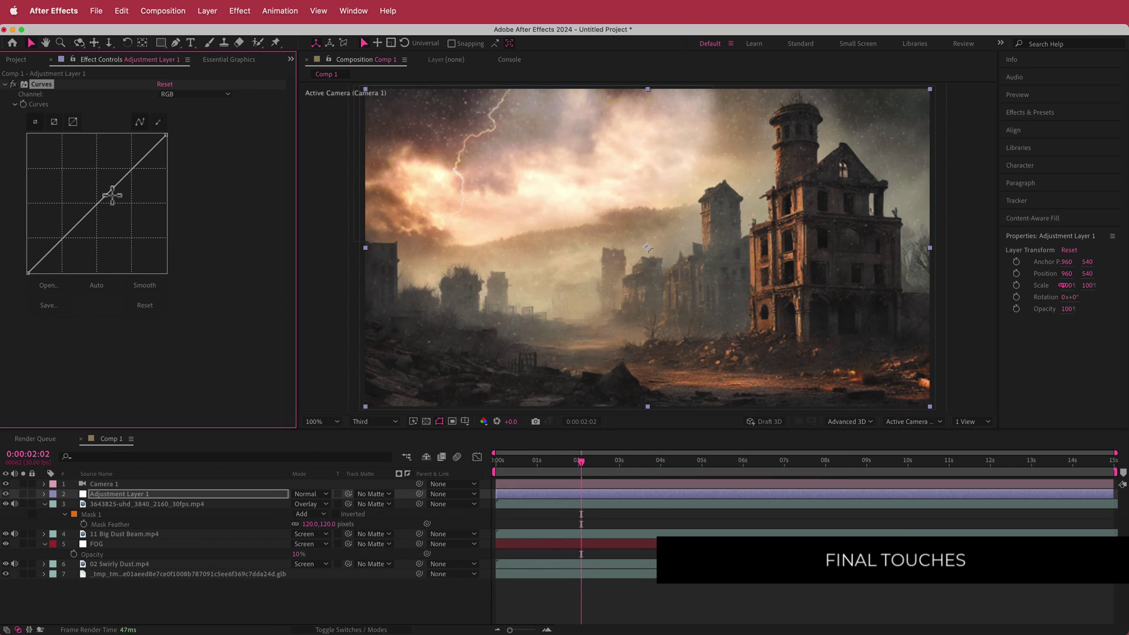
# - Shape the curve into a gentle S, deepening shadows and lifting highlights
pyautogui.moveTo(65, 241); pyautogui.dragTo(70, 239)
pyautogui.moveTo(139, 166)
pyautogui.mouseDown()
pyautogui.moveTo(145, 179)
pyautogui.moveTo(135, 172)
pyautogui.mouseUp()
pyautogui.moveTo(75, 241); pyautogui.dragTo(77, 238)
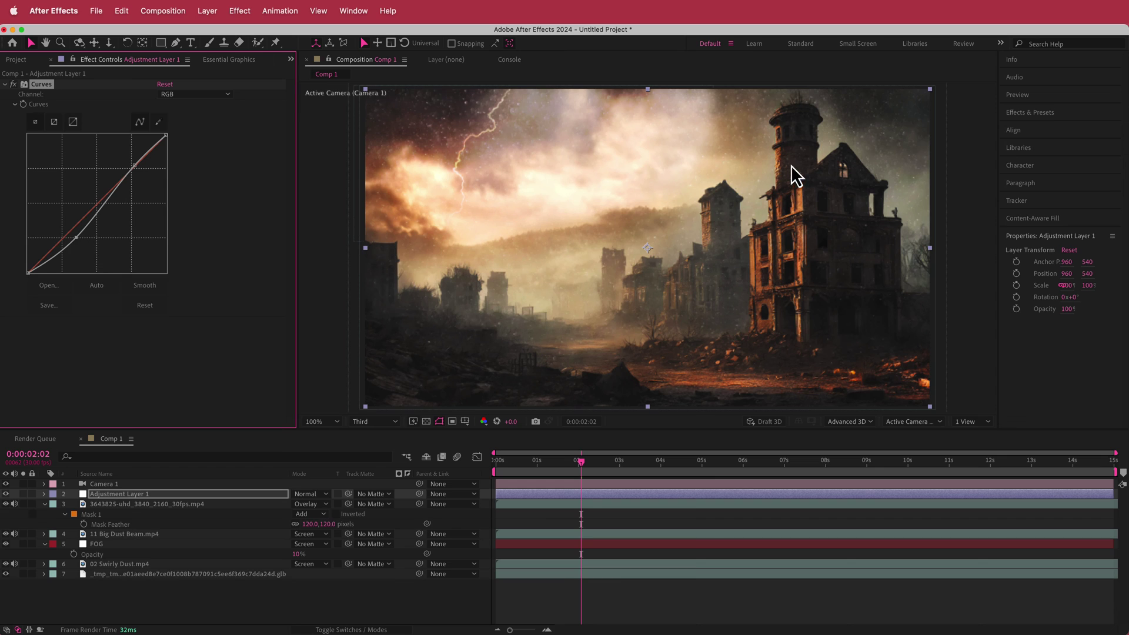
# - Create Adjustment Layer 2, apply the Noise effect, and set Amount of Noise to 8%
pyautogui.rightClick(407, 495)
pyautogui.moveTo(430, 504)
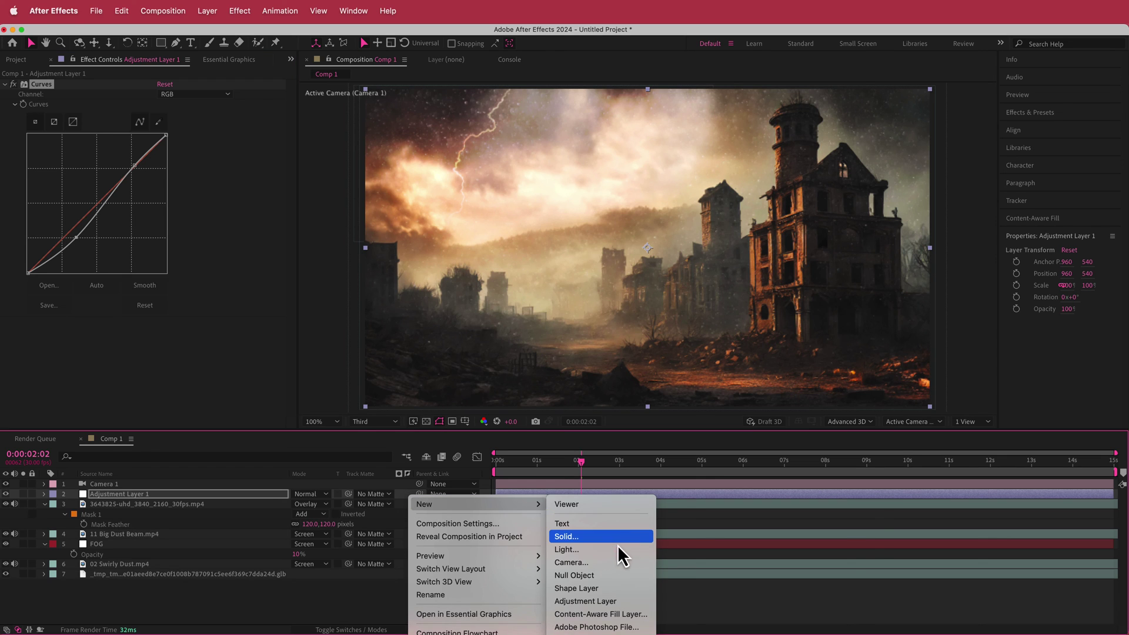
pyautogui.click(606, 600)
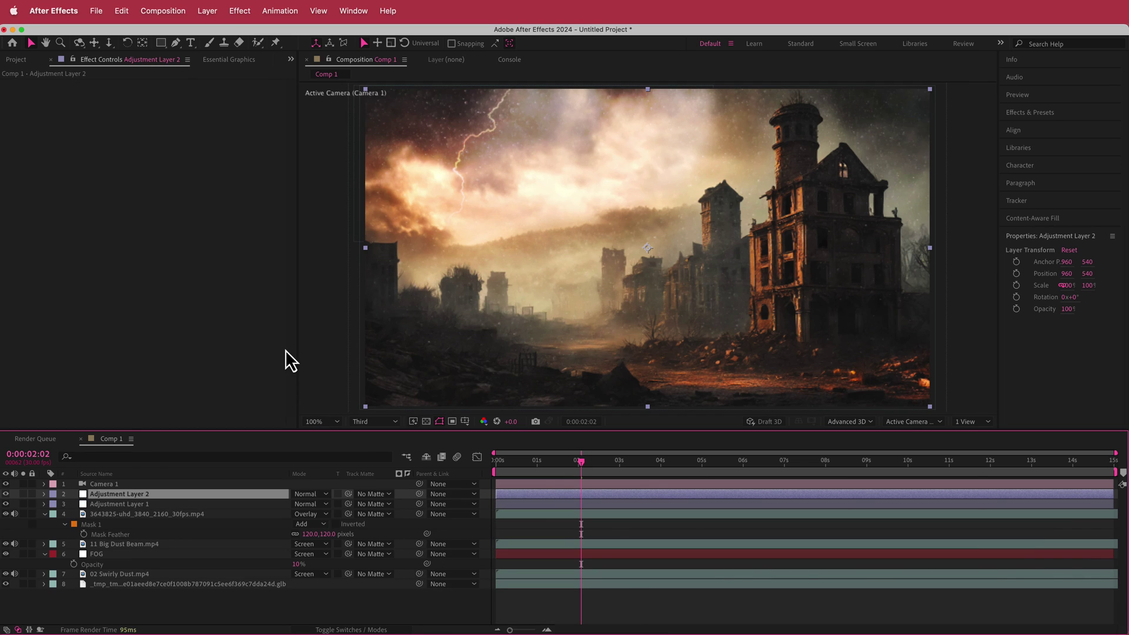
pyautogui.hotkey('ctrl', 'space')
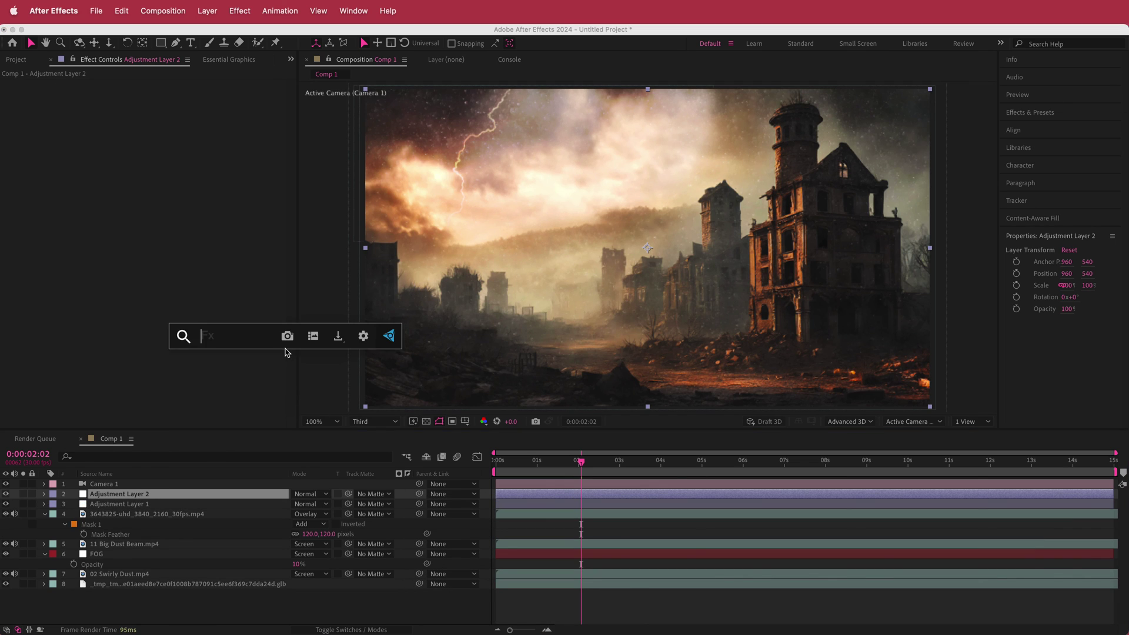
pyautogui.write('nois')
pyautogui.press('Down')
pyautogui.press('Down')
pyautogui.press('Down')
pyautogui.press('Return')
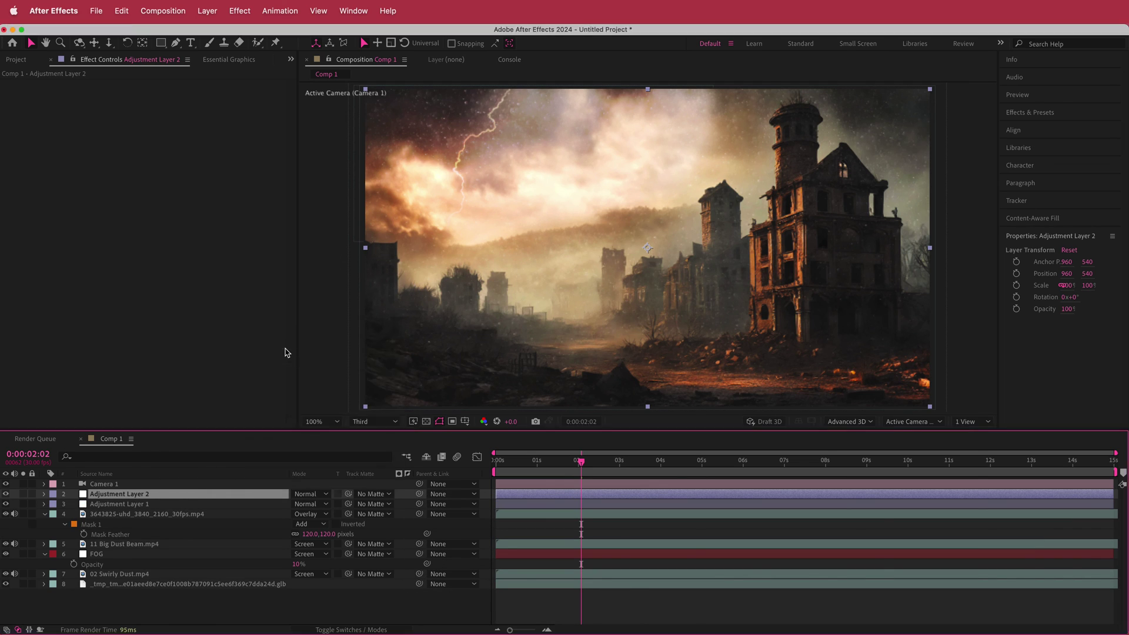
pyautogui.click(161, 94)
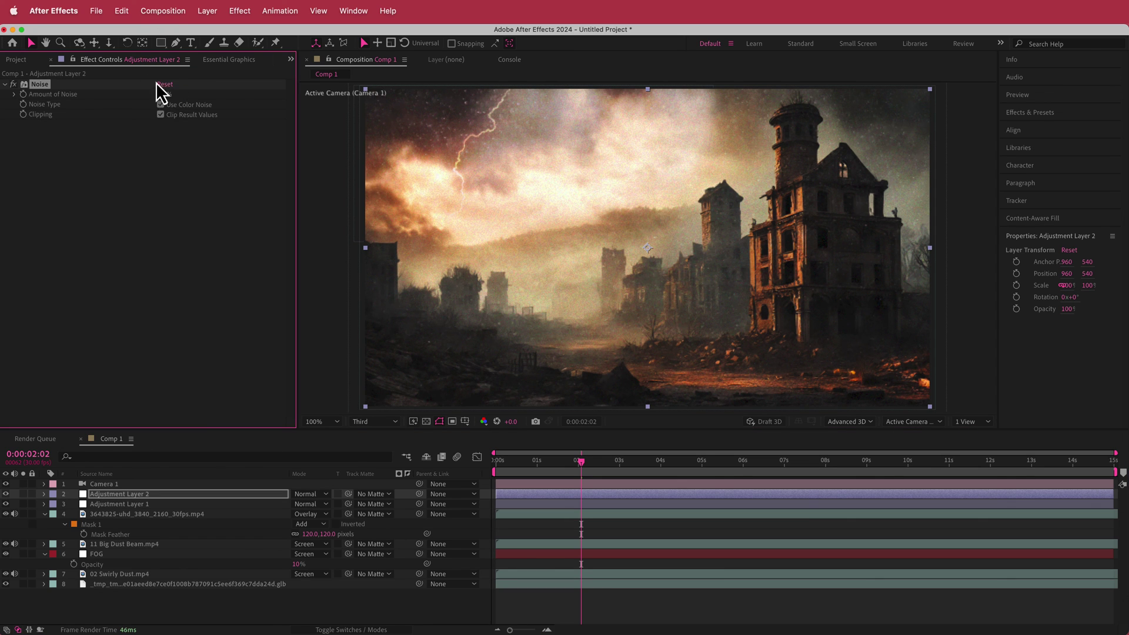